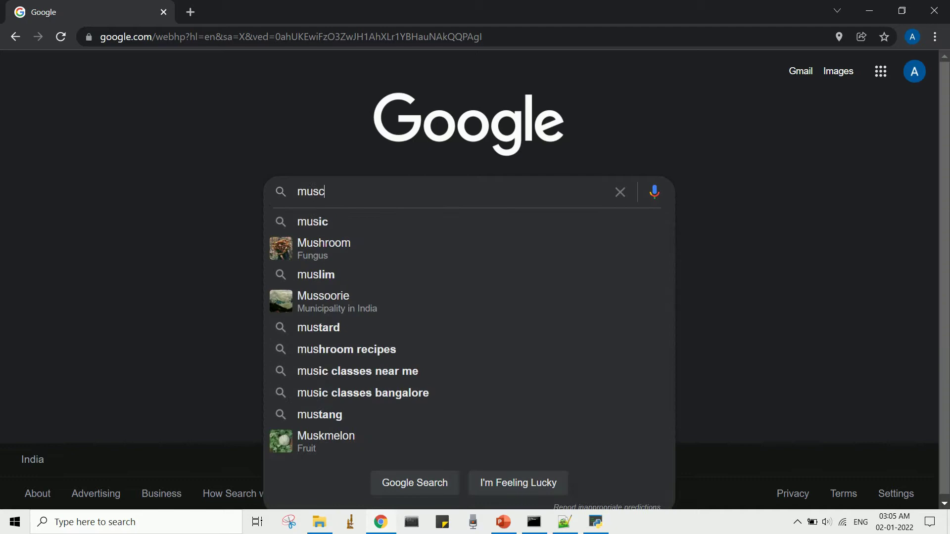
# Search Google for "muscle alignment" and open the MUSCLE page on the drive5 website
pyautogui.write('e alignment')
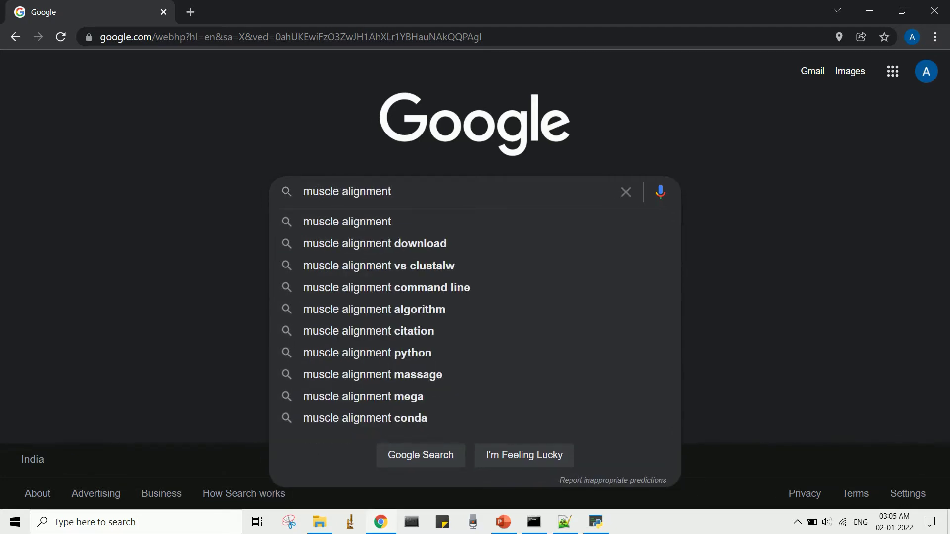
pyautogui.press('Return')
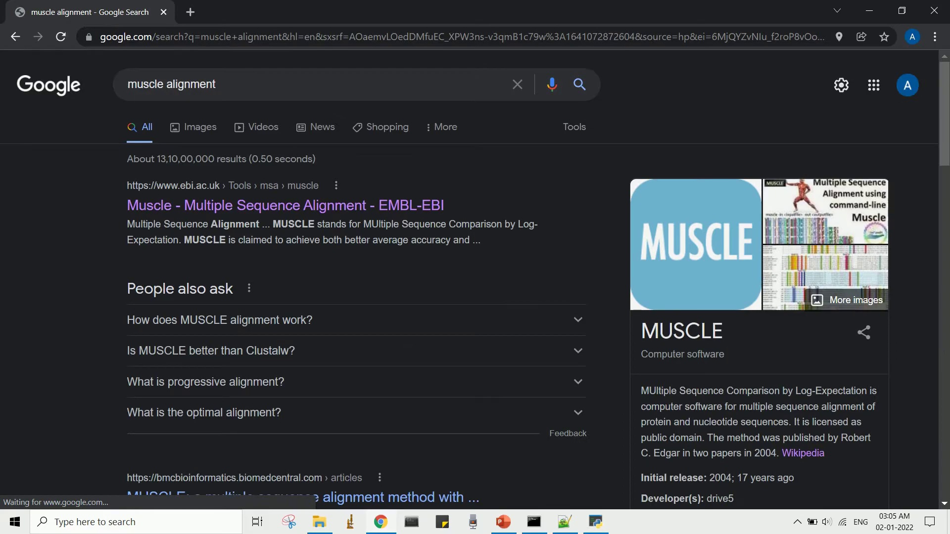
pyautogui.scroll(-6, 474, 297)
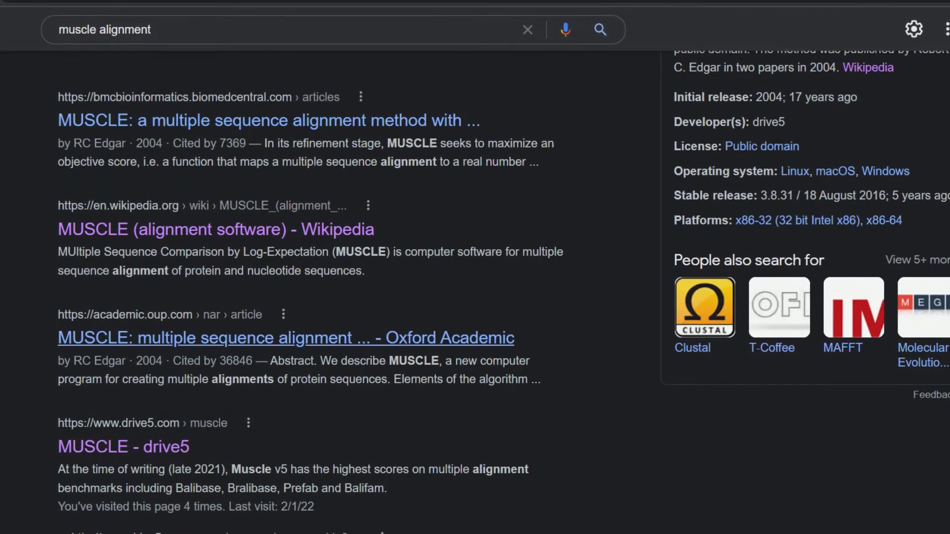
pyautogui.scroll(-3, 475, 296)
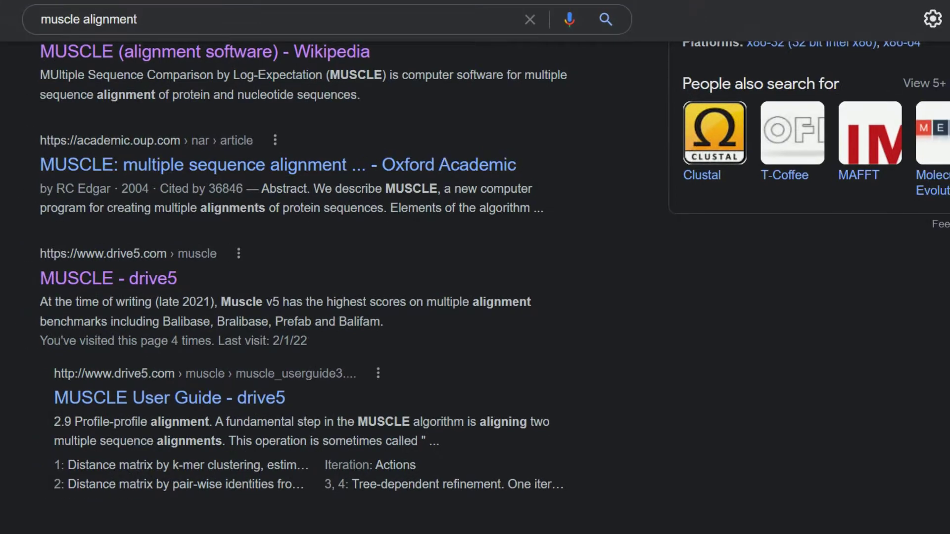
pyautogui.click(108, 278)
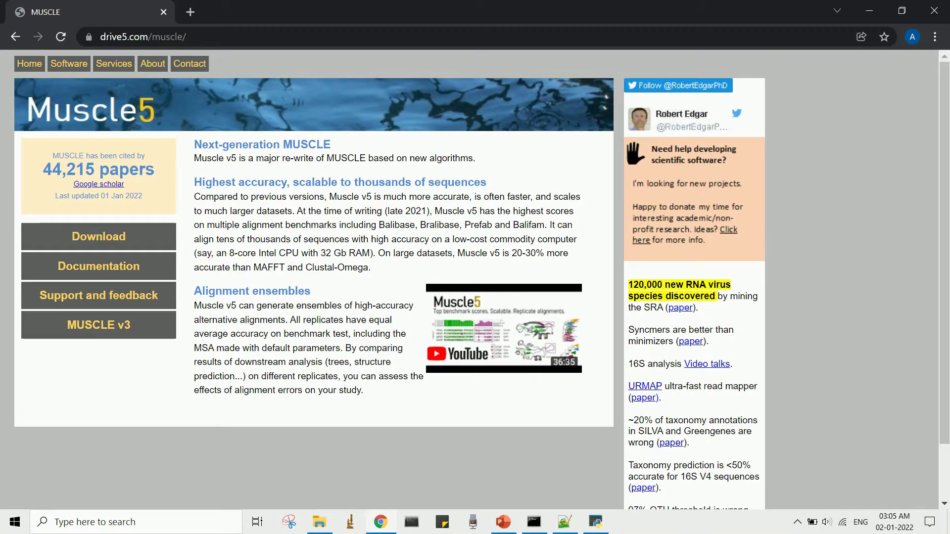
# Open the download page for the latest Muscle v5 release on GitHub and bring its release assets into view
pyautogui.scroll(-1, 98, 198)
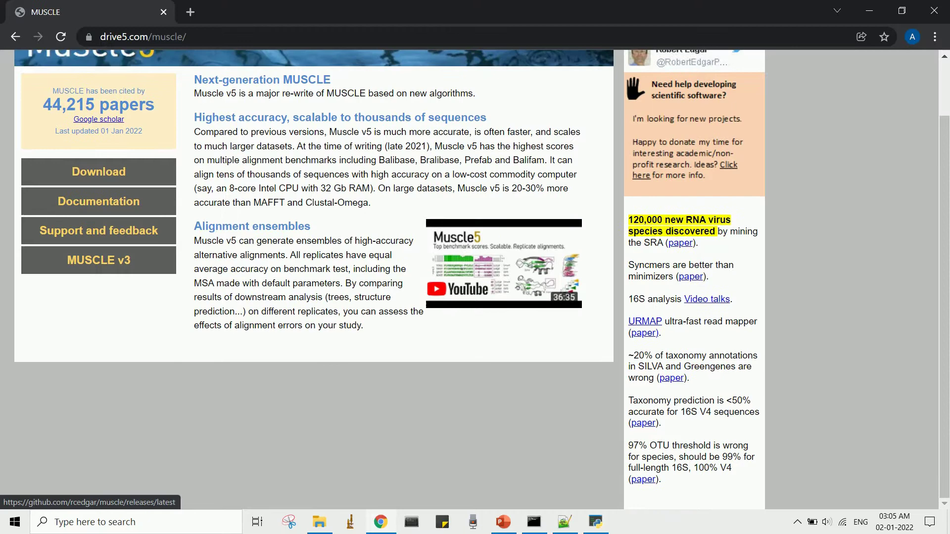
pyautogui.click(98, 172)
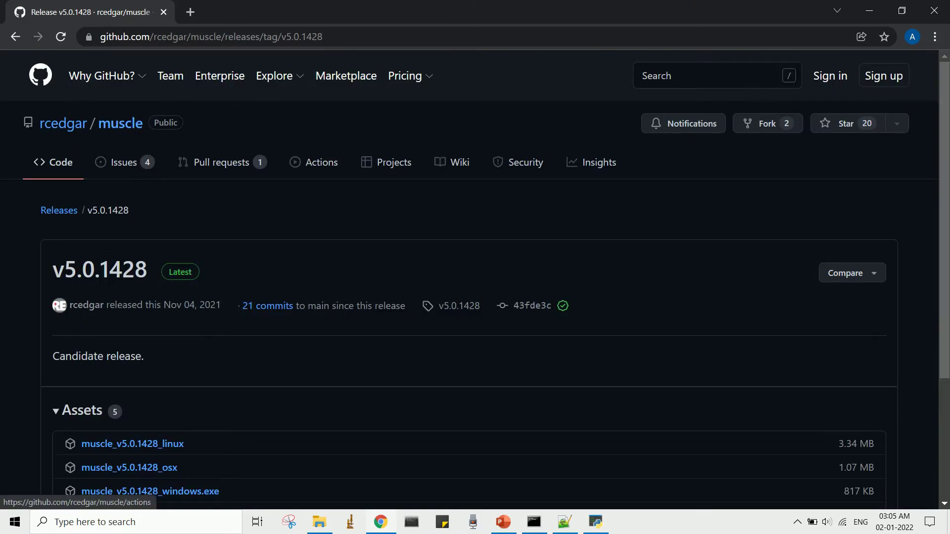
pyautogui.scroll(-4, 532, 131)
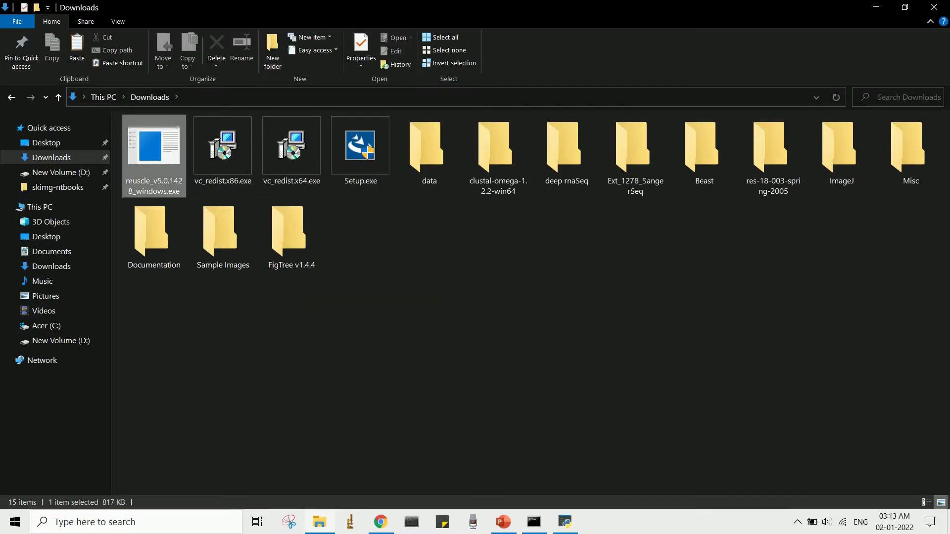
# Rename the downloaded muscle_v5.0.1428_windows.exe in the Downloads folder to muscle.exe
pyautogui.rightClick(168, 153)
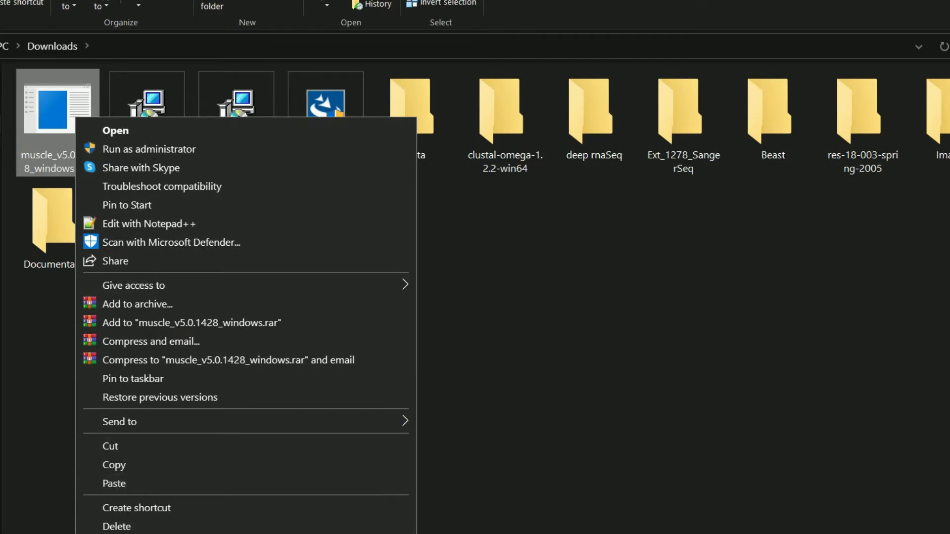
pyautogui.press('m')
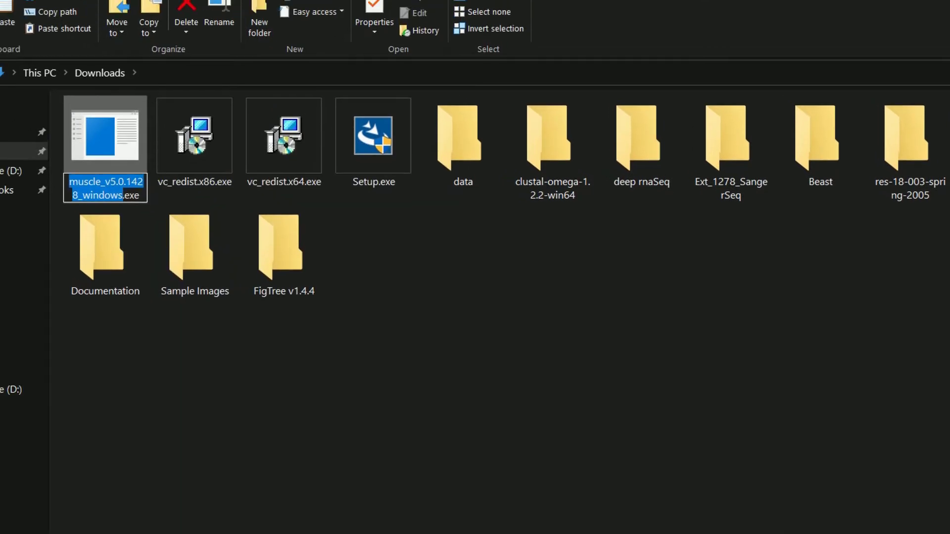
pyautogui.write('musc')
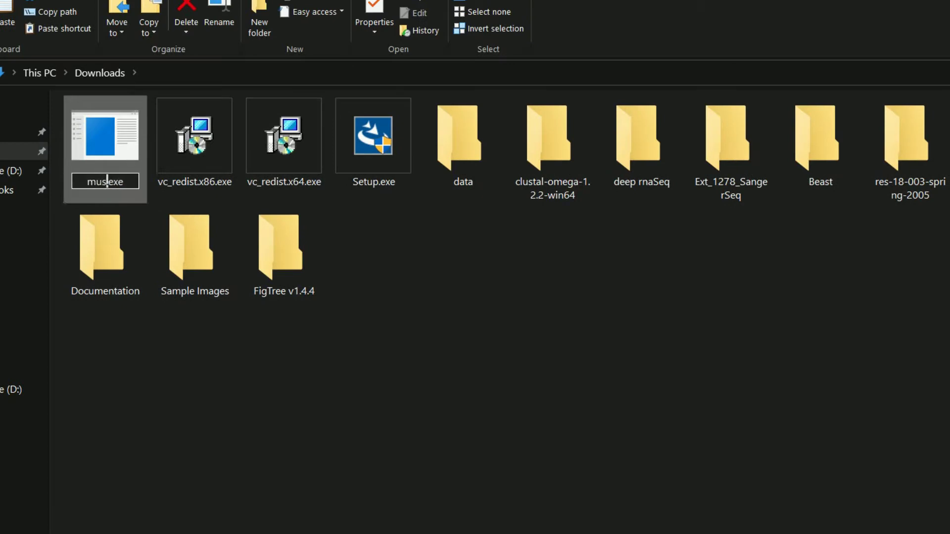
pyautogui.write('le')
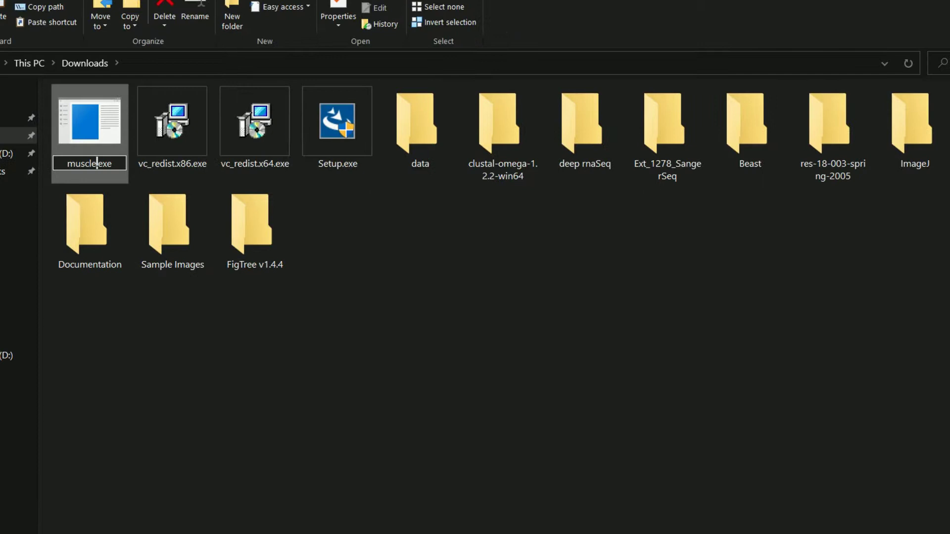
pyautogui.press('Return')
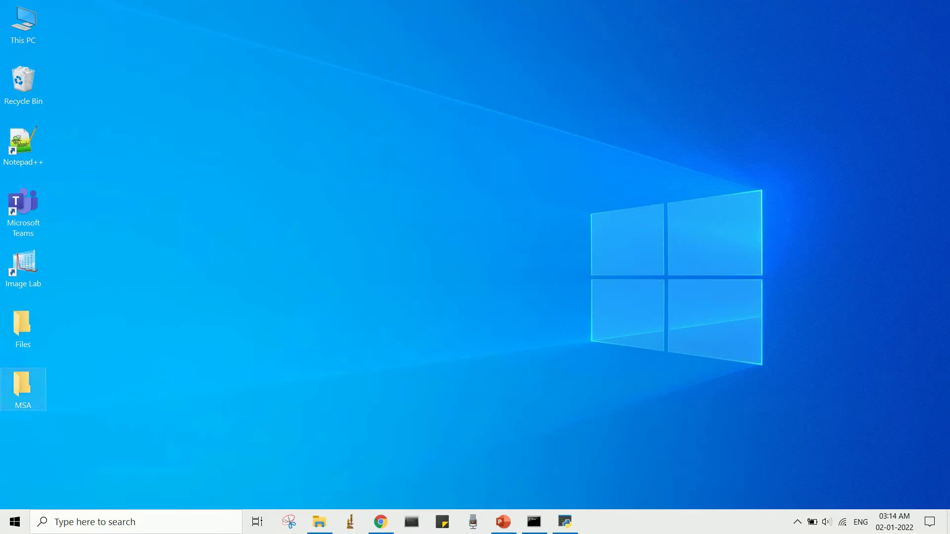
# Open B_catenin.fasta from the data subfolder of the MSA folder on the desktop
pyautogui.doubleClick(23, 388)
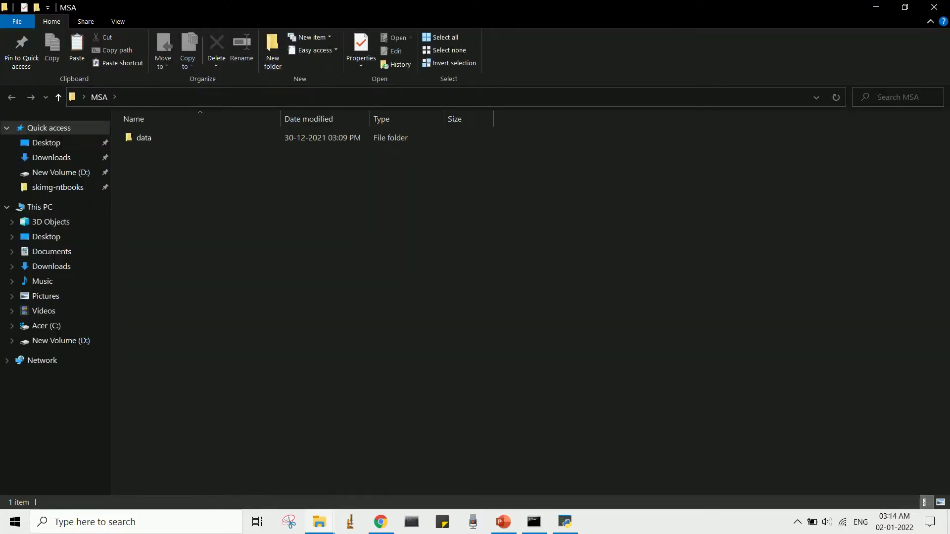
pyautogui.doubleClick(143, 138)
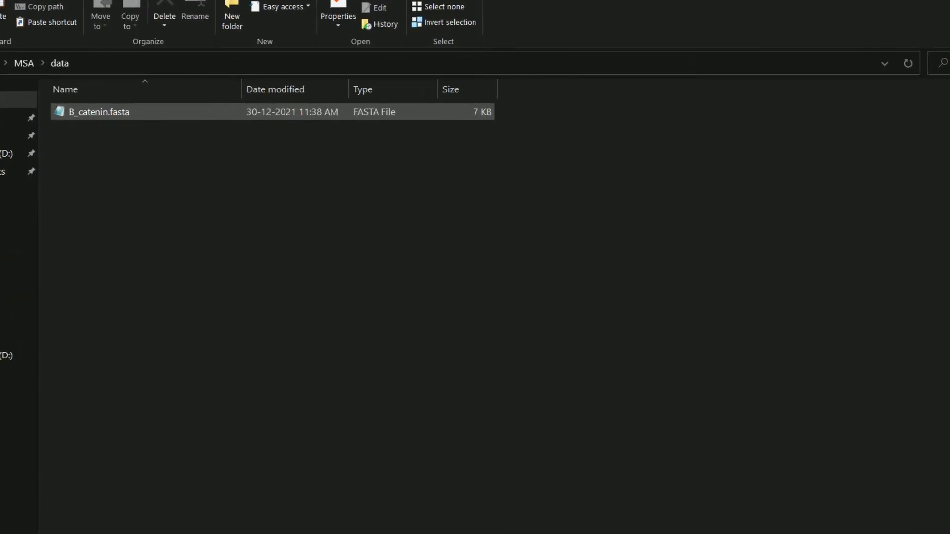
pyautogui.click(183, 112)
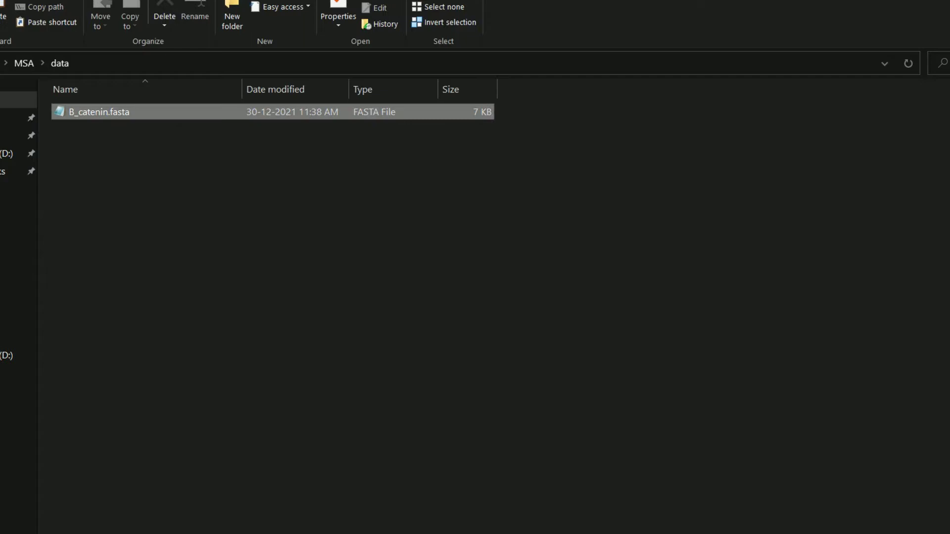
pyautogui.press('Return')
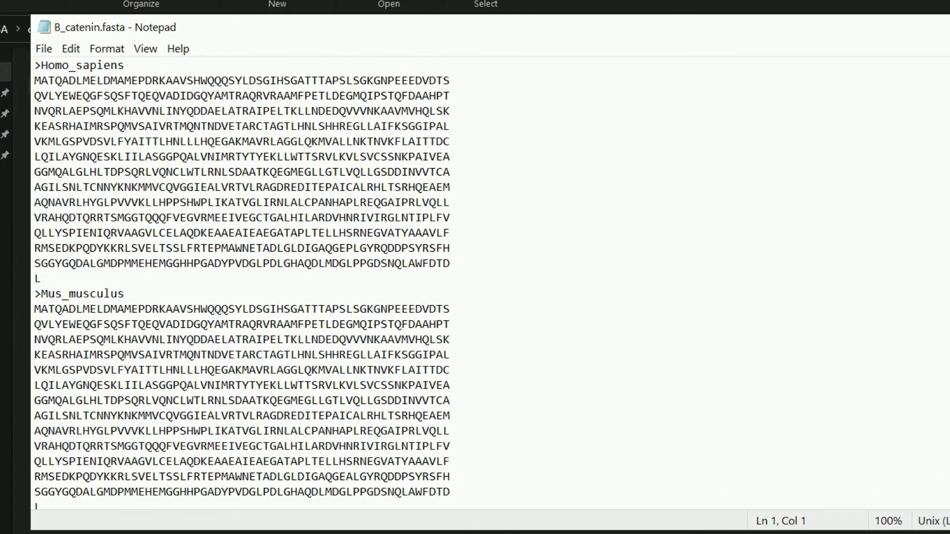
# Look through the species headers and protein sequences in B_catenin.fasta from start to end, and close the file
pyautogui.scroll(-20, 242, 284)
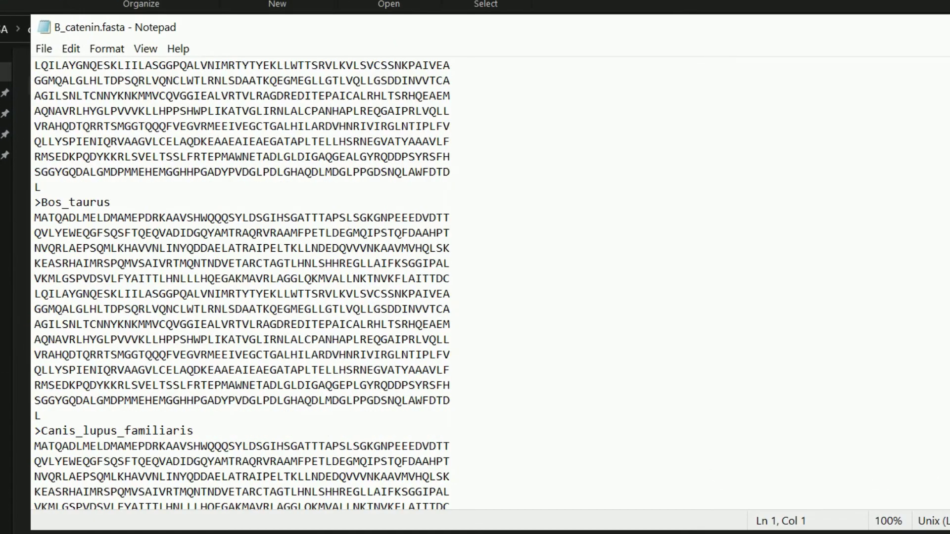
pyautogui.scroll(-12, 242, 285)
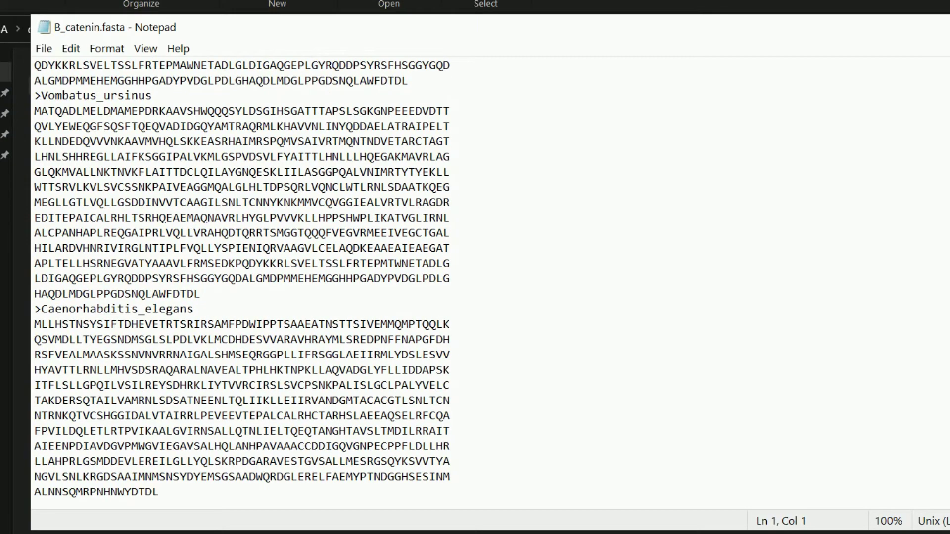
pyautogui.scroll(20, 243, 285)
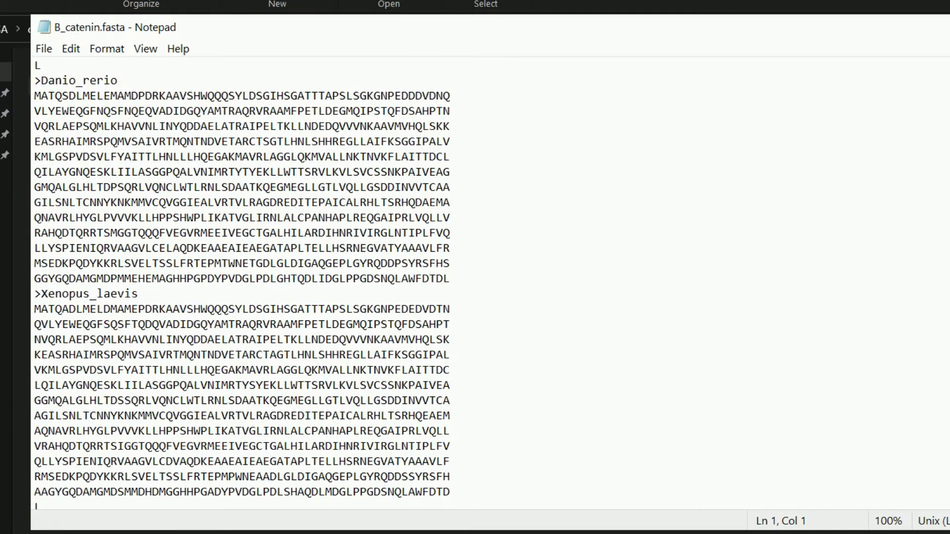
pyautogui.scroll(15, 242, 285)
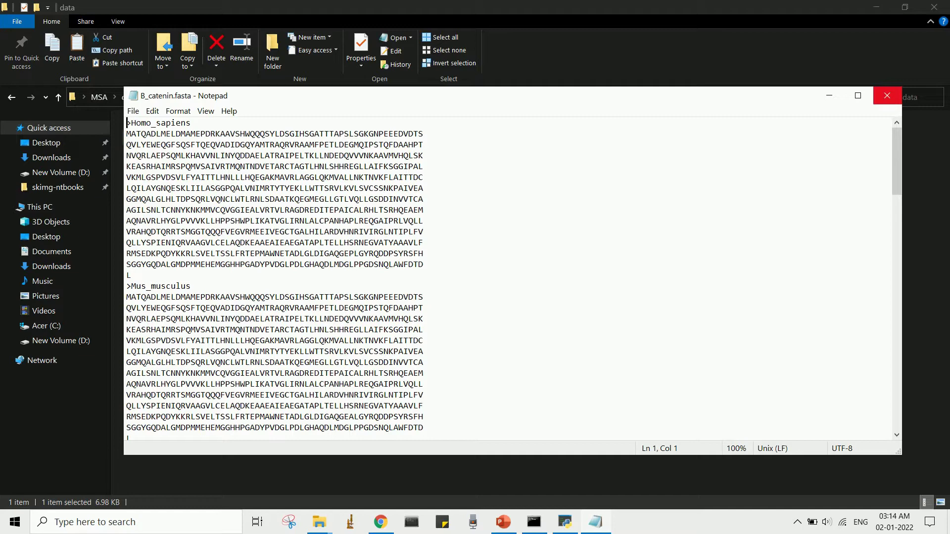
pyautogui.click(887, 96)
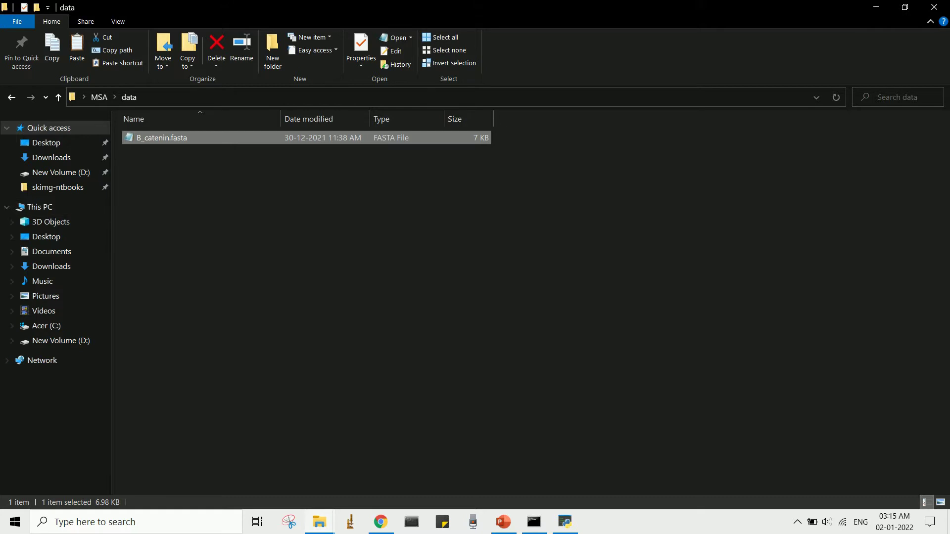
# Paste the copied B_catenin.fasta file into the Downloads folder alongside muscle.exe
pyautogui.click(52, 157)
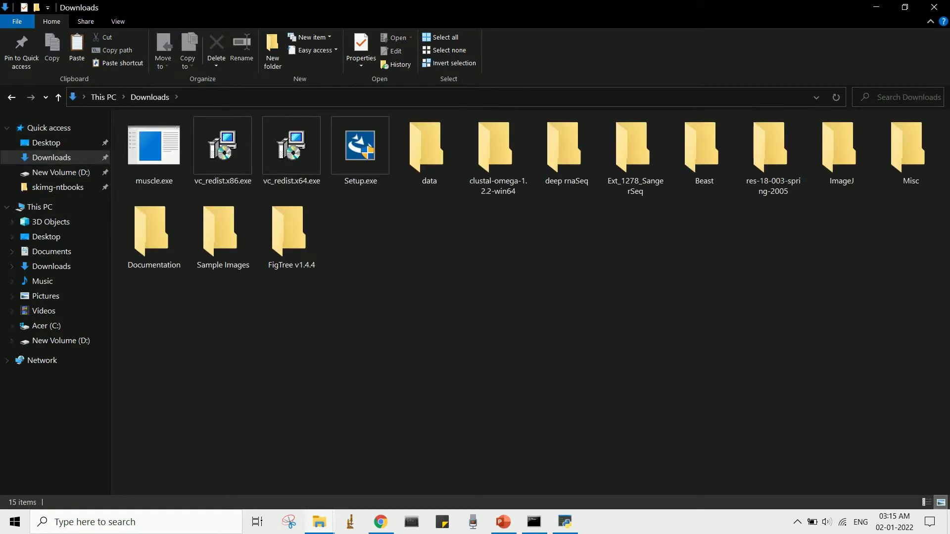
pyautogui.rightClick(429, 150)
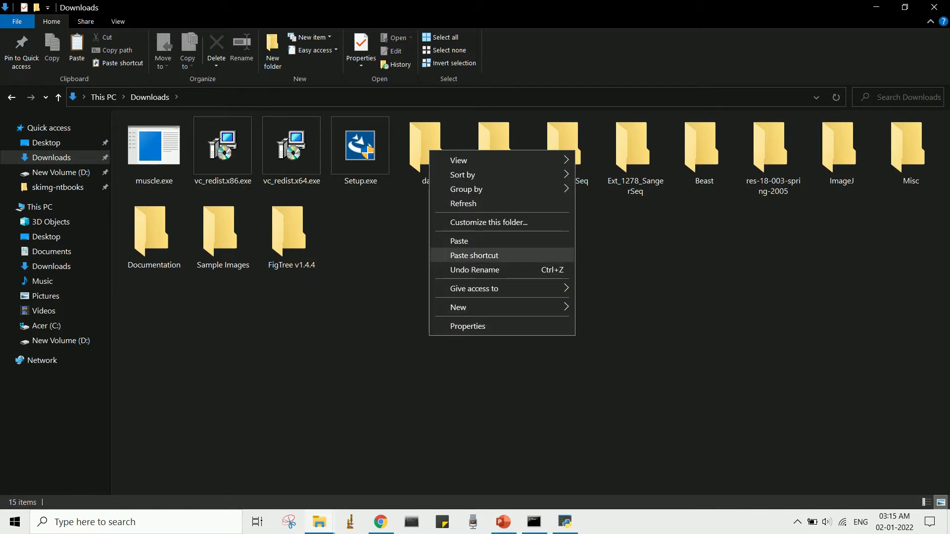
pyautogui.click(459, 241)
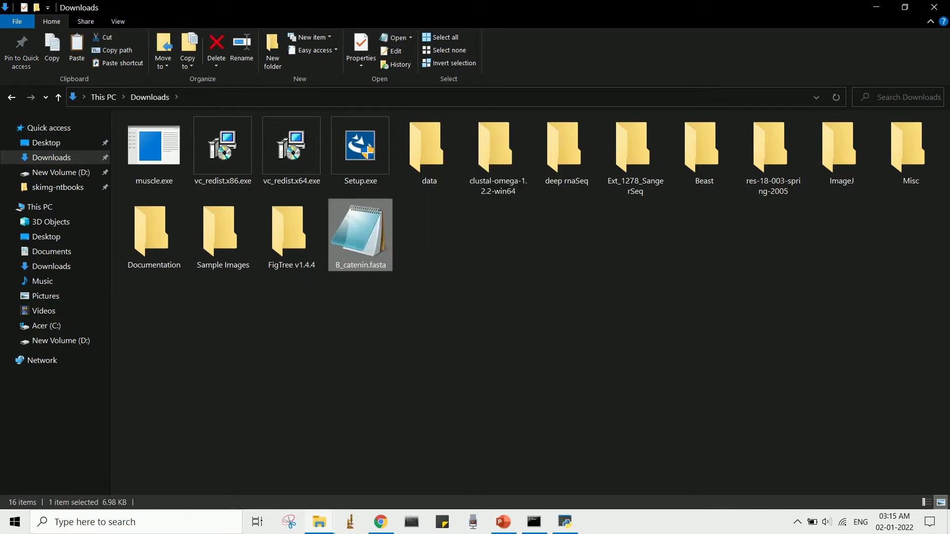
# Search Windows for "command prompt" and open the Command Prompt app
pyautogui.press('super')
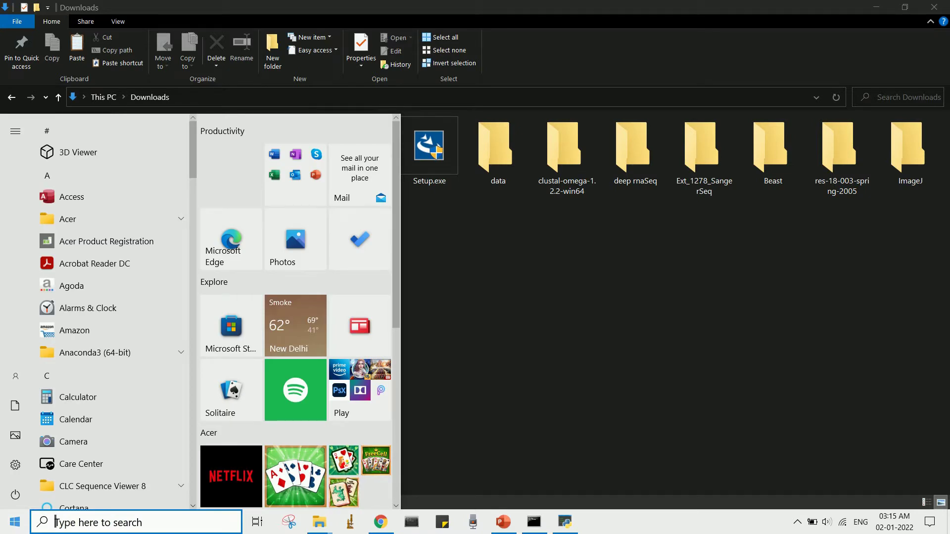
pyautogui.write('command prompt')
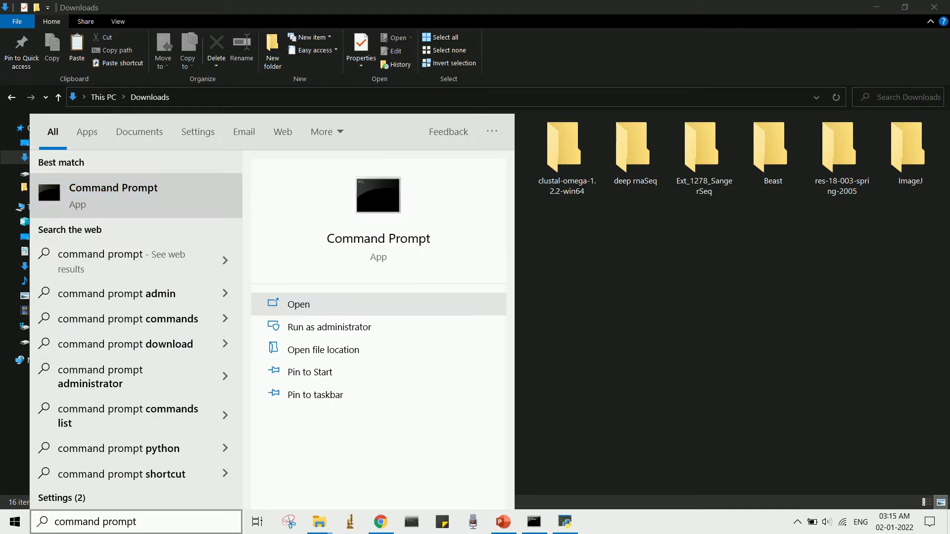
pyautogui.press('Return')
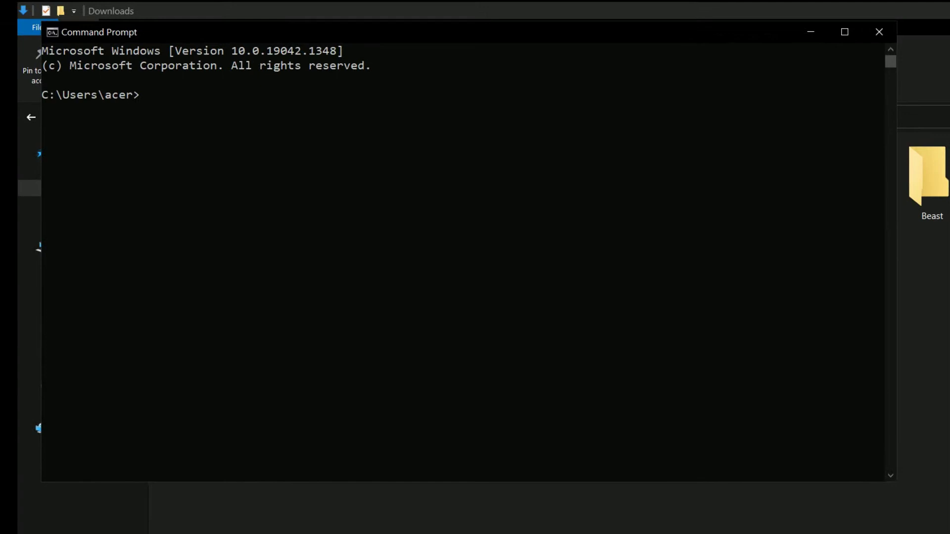
# List the contents of the current user directory with dir and look through the listed files and folders
pyautogui.write('dir')
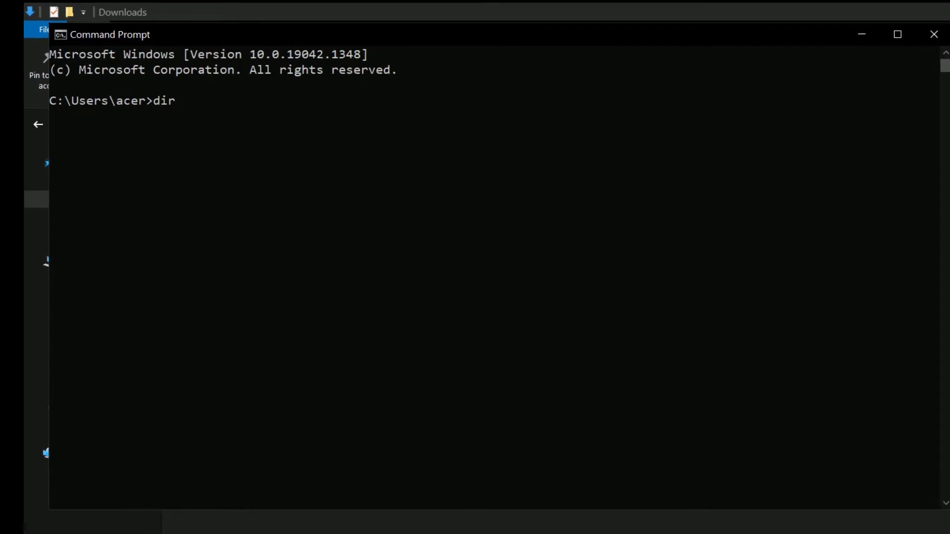
pyautogui.press('Return')
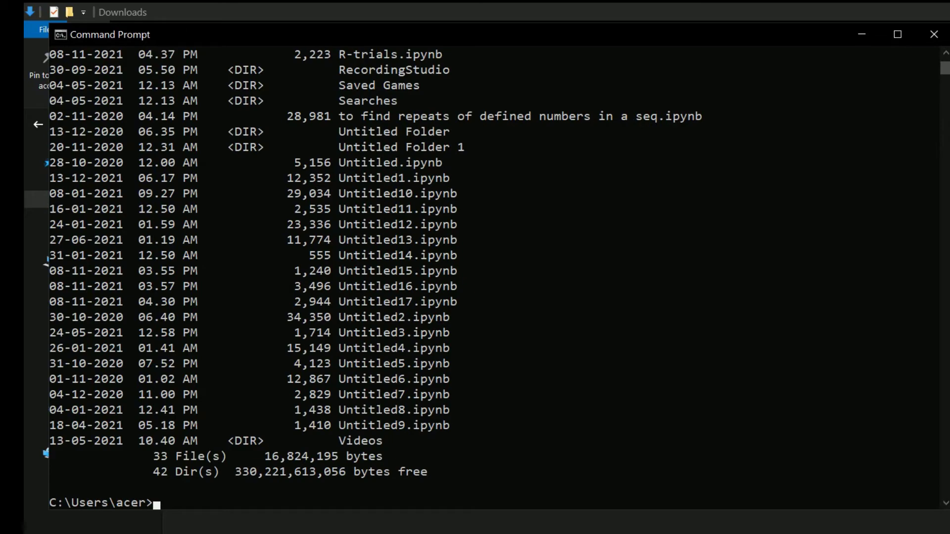
pyautogui.scroll(9, 495, 277)
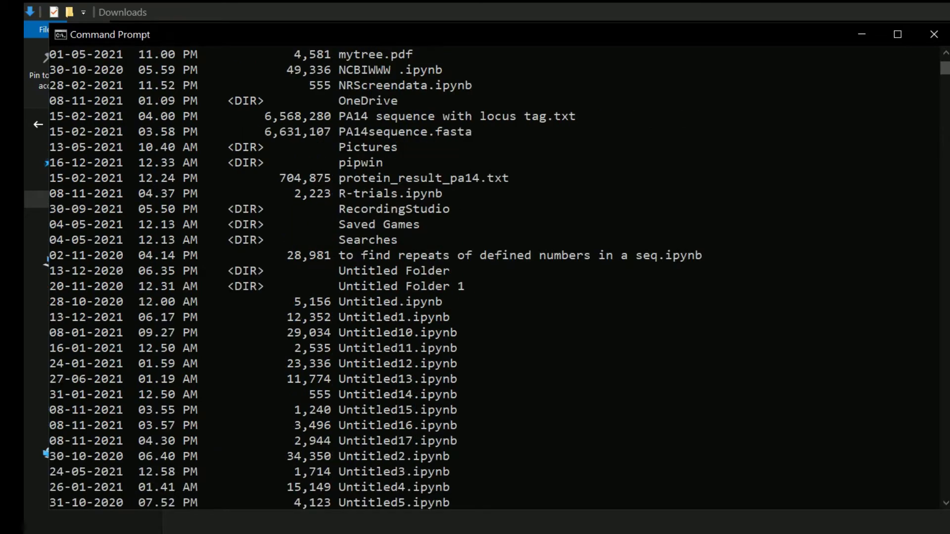
pyautogui.scroll(2, 495, 277)
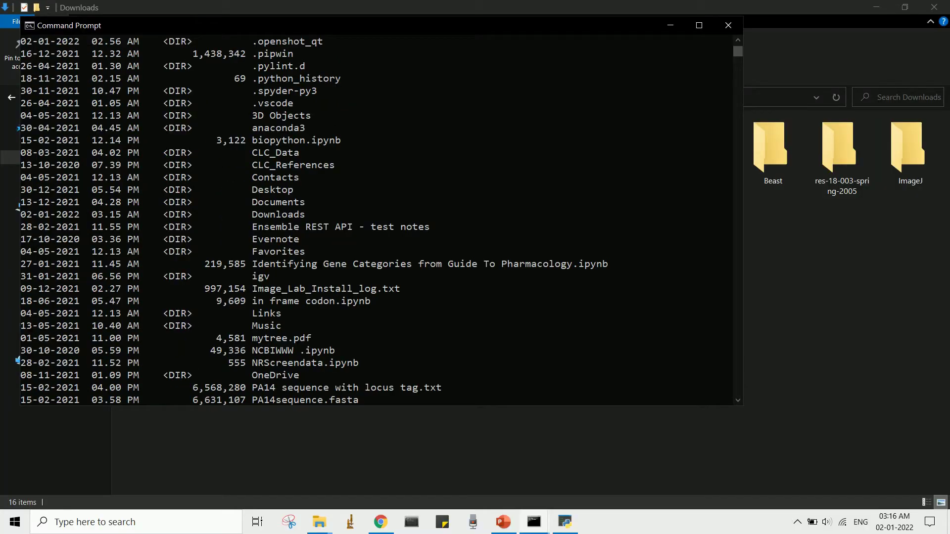
pyautogui.scroll(8, 495, 277)
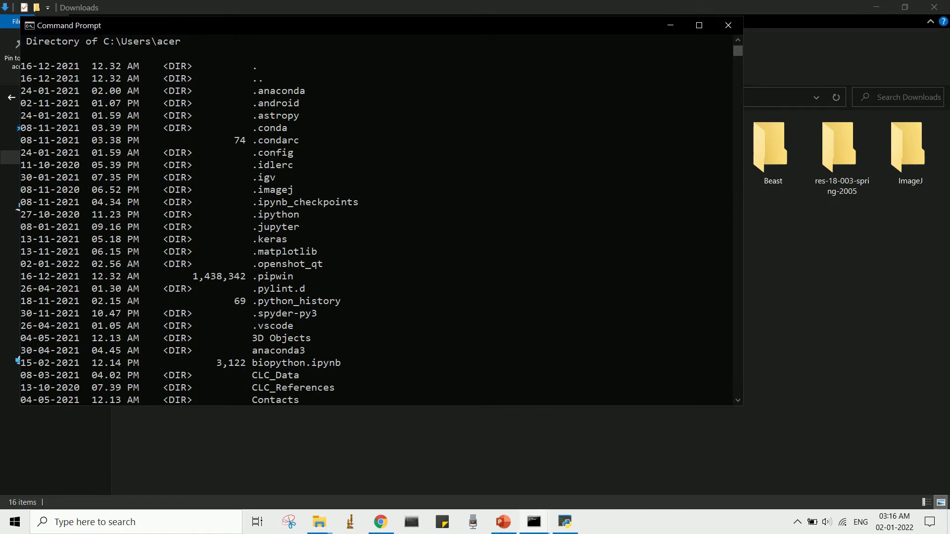
pyautogui.scroll(-16, 376, 221)
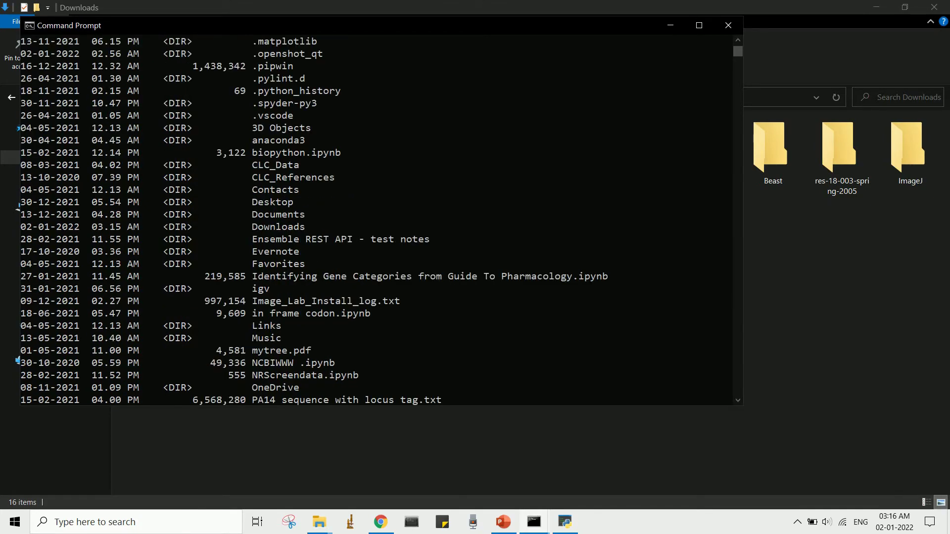
pyautogui.scroll(-7, 376, 221)
pyautogui.scroll(20, 376, 221)
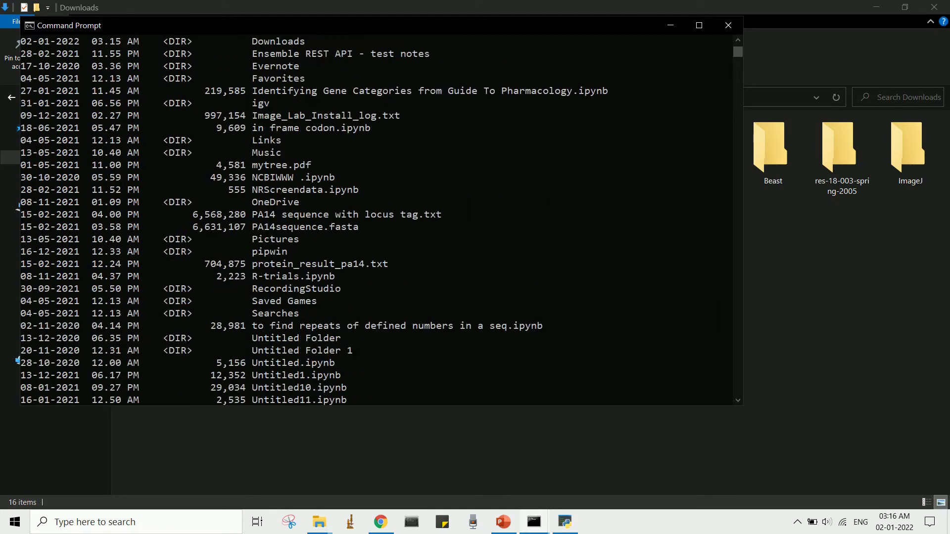
# Change the Command Prompt working directory to the Downloads folder with cd Downloads
pyautogui.scroll(-20, 376, 222)
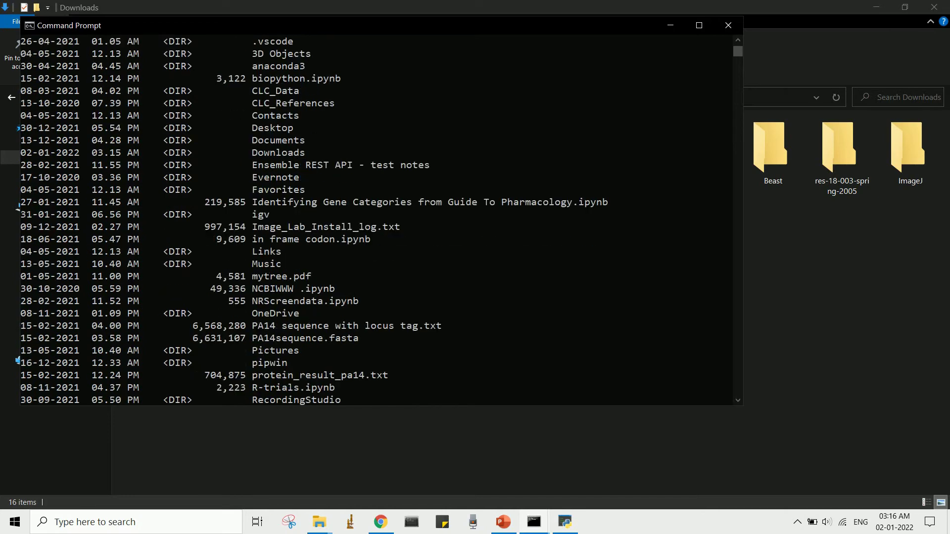
pyautogui.scroll(-1, 376, 221)
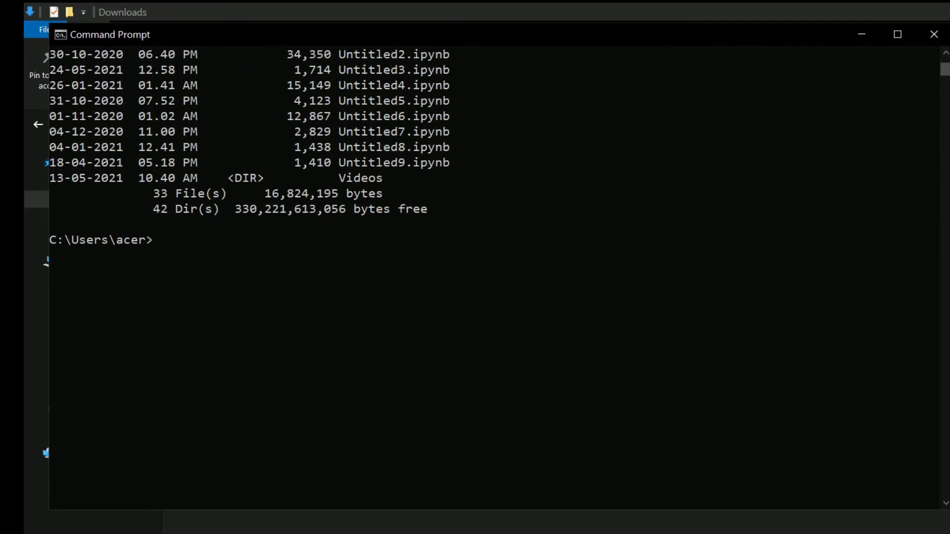
pyautogui.write('cd')
pyautogui.write(' Do')
pyautogui.write('w')
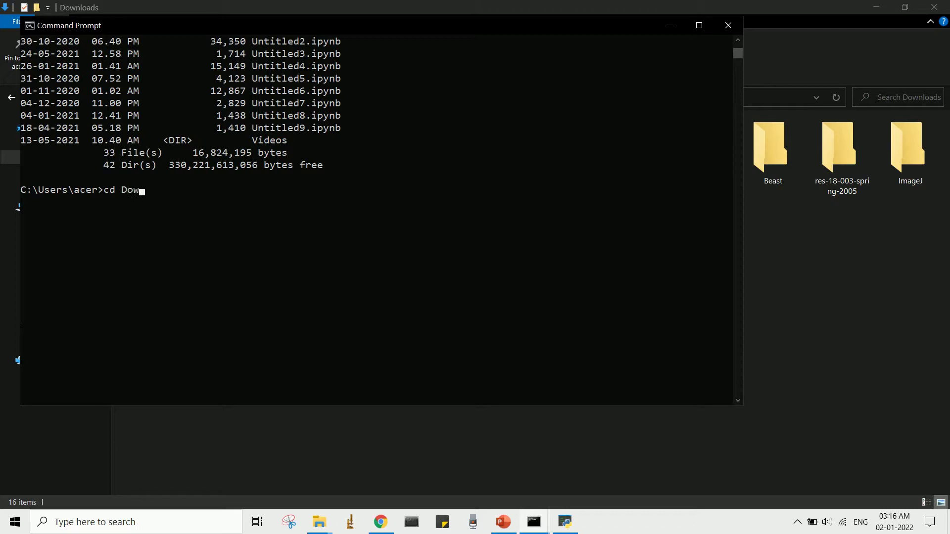
pyautogui.write('nloads')
pyautogui.press('Return')
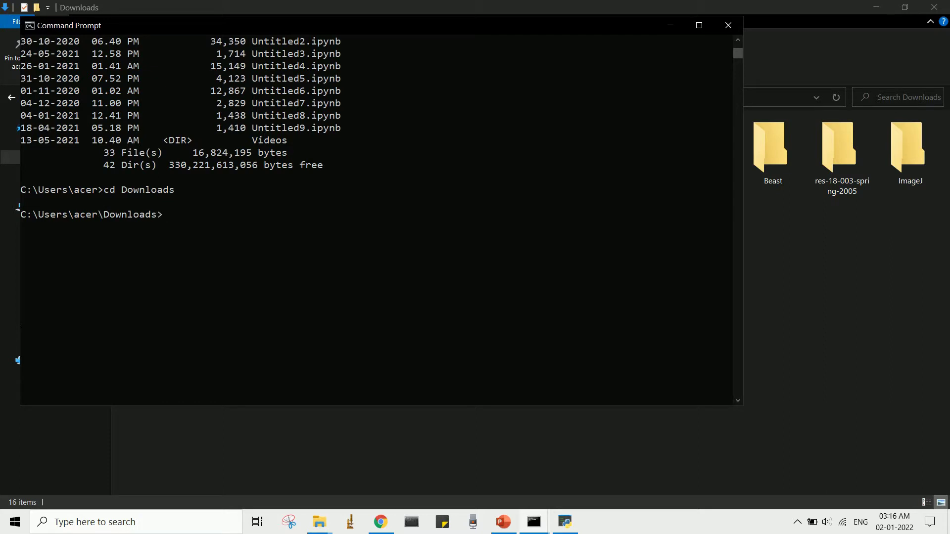
# Print the current directory path with cd and list the contents of the Downloads folder with dir
pyautogui.write('cd')
pyautogui.press('Return')
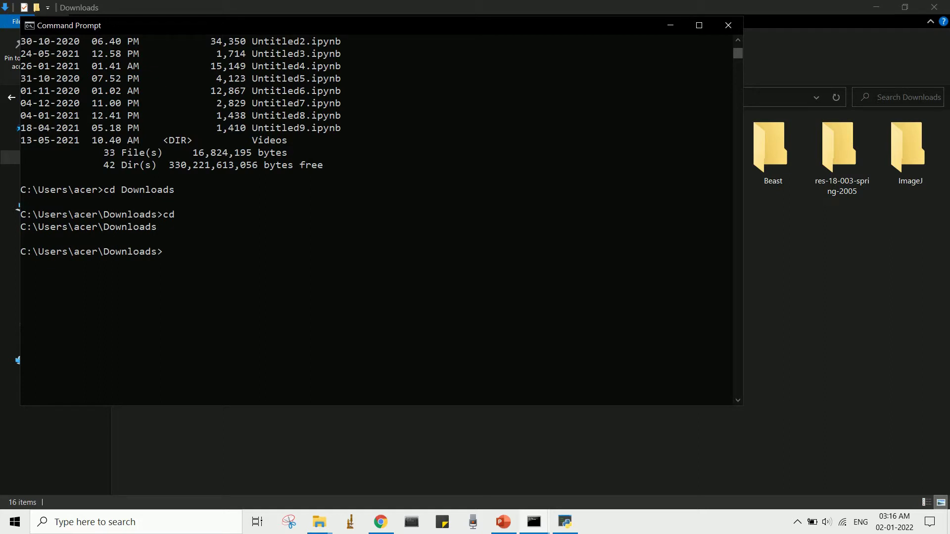
pyautogui.write('dir')
pyautogui.press('Return')
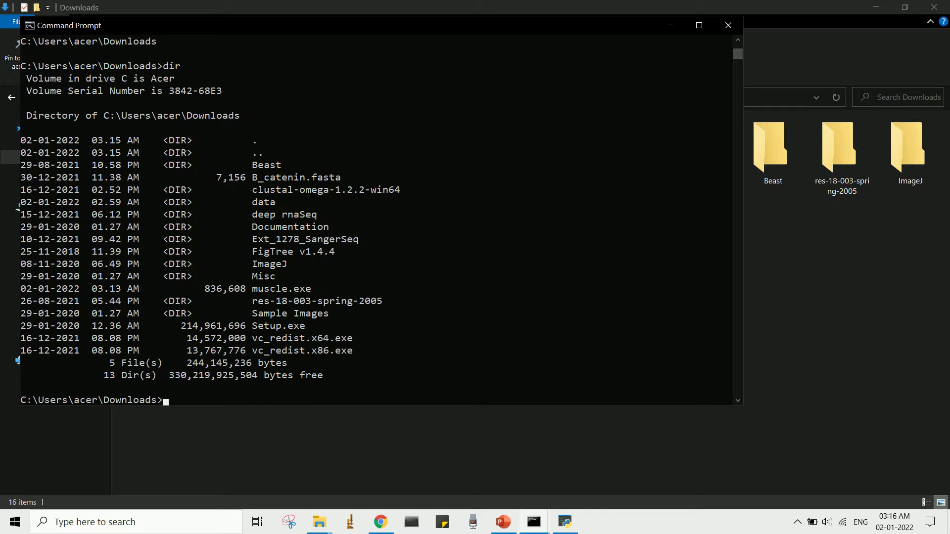
# Enlarge the Command Prompt window and clear its output with cls
pyautogui.press('super+Up')
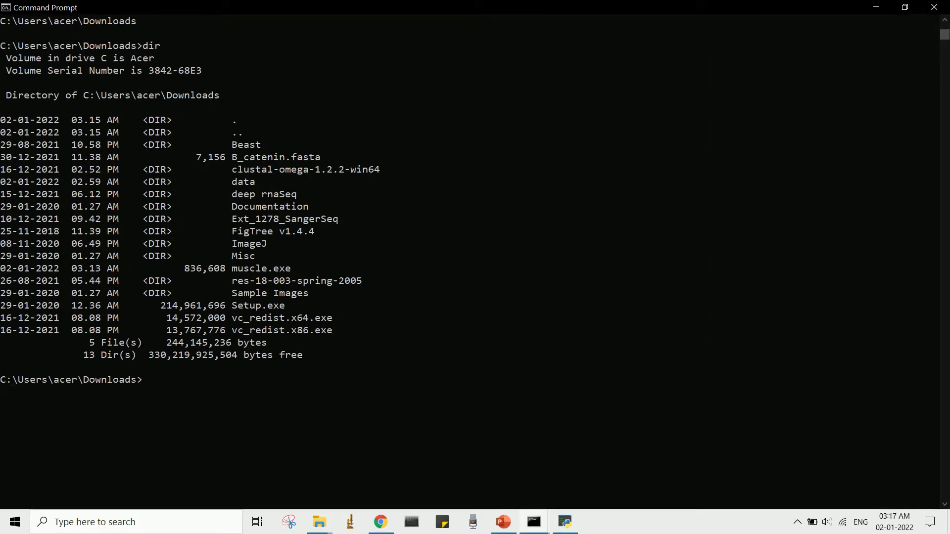
pyautogui.write('cls')
pyautogui.press('Return')
pyautogui.press('super+Down')
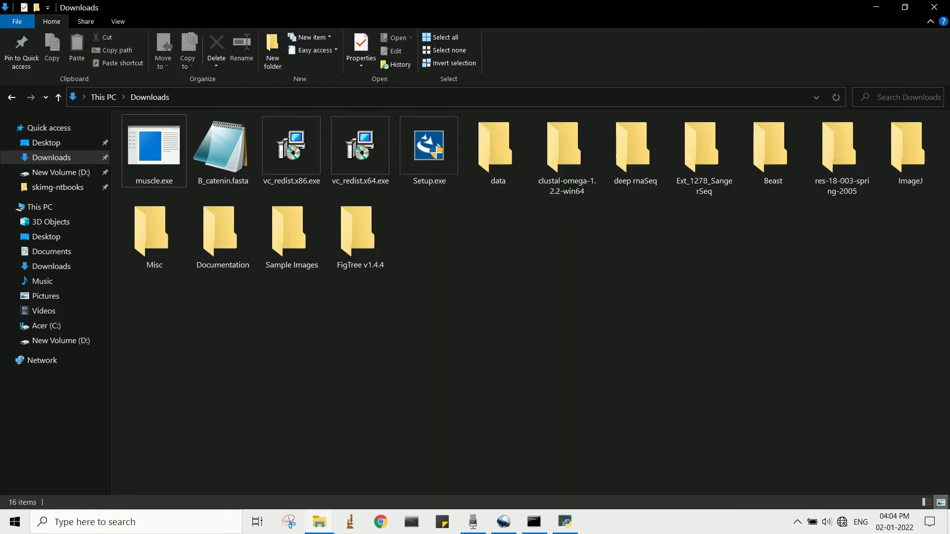
# Refresh the Downloads folder in File Explorer and launch a command prompt from it by entering cmd as the folder path
pyautogui.rightClick(471, 319)
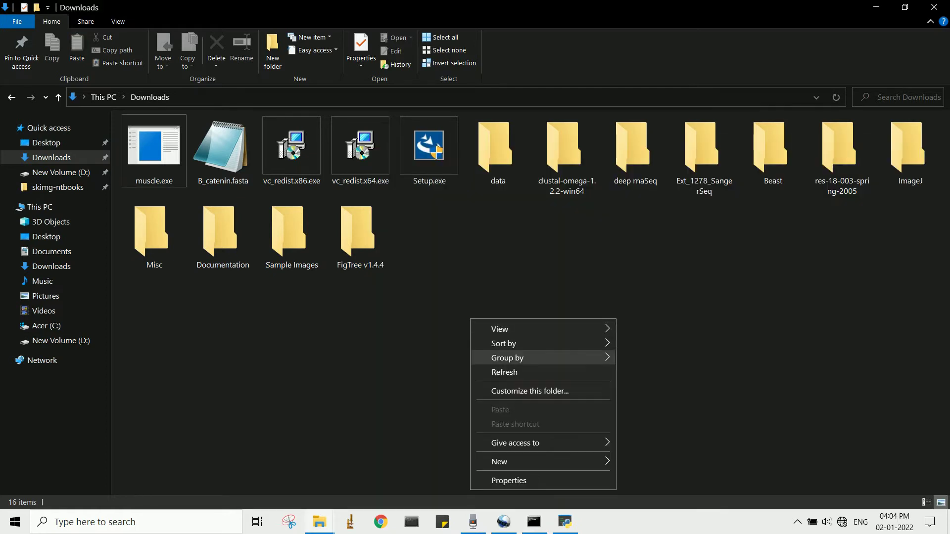
pyautogui.click(504, 372)
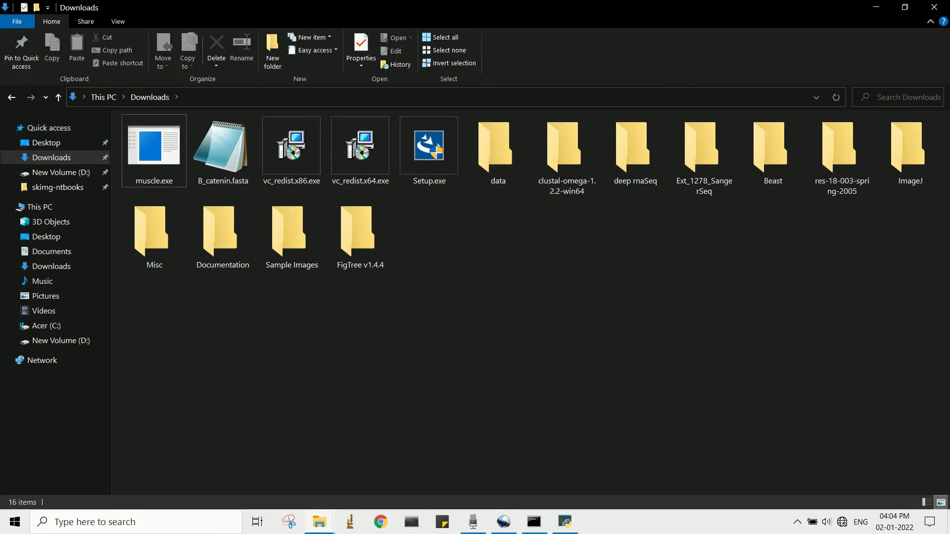
pyautogui.click(148, 97)
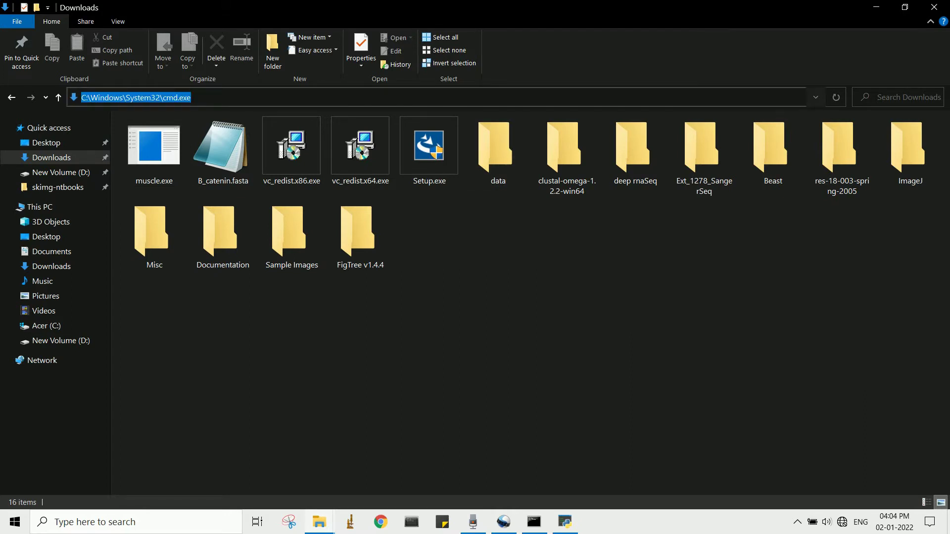
pyautogui.press('BackSpace')
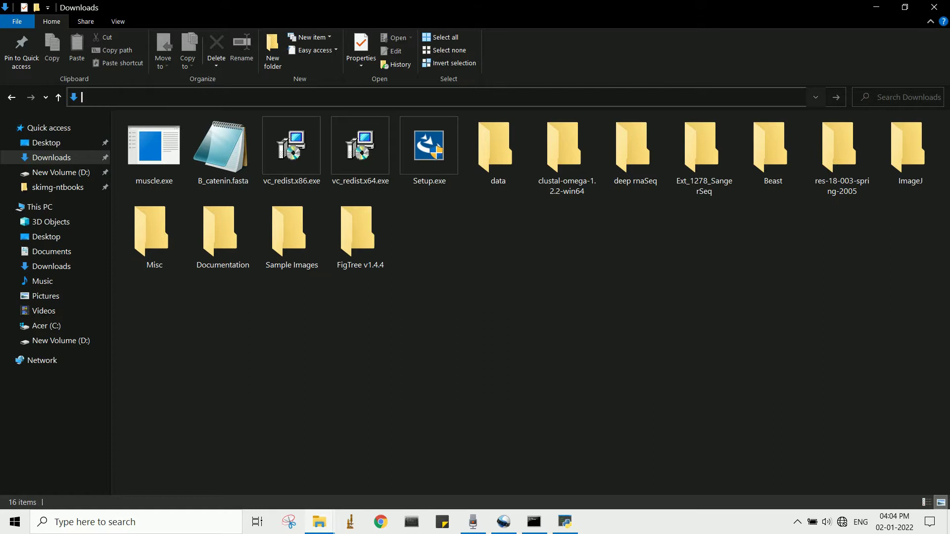
pyautogui.write('cm')
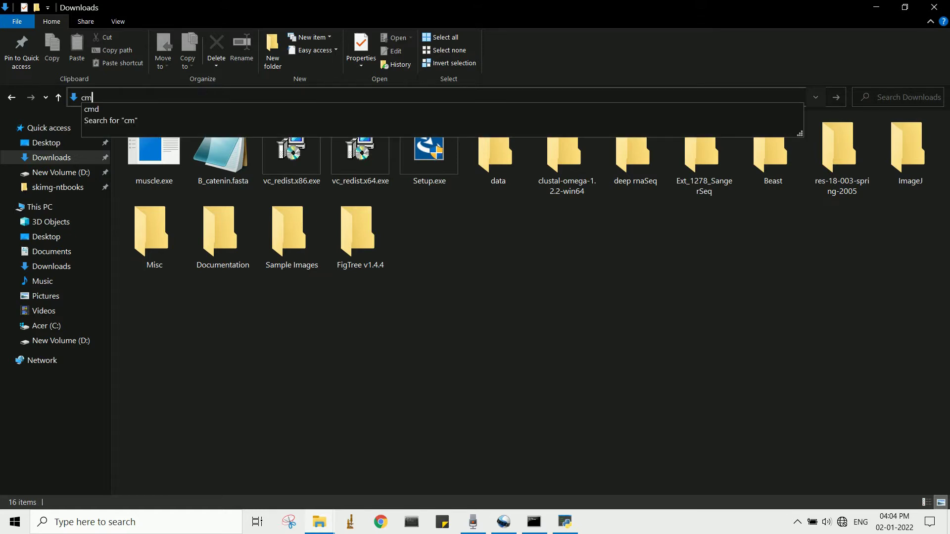
pyautogui.write('d')
pyautogui.press('Return')
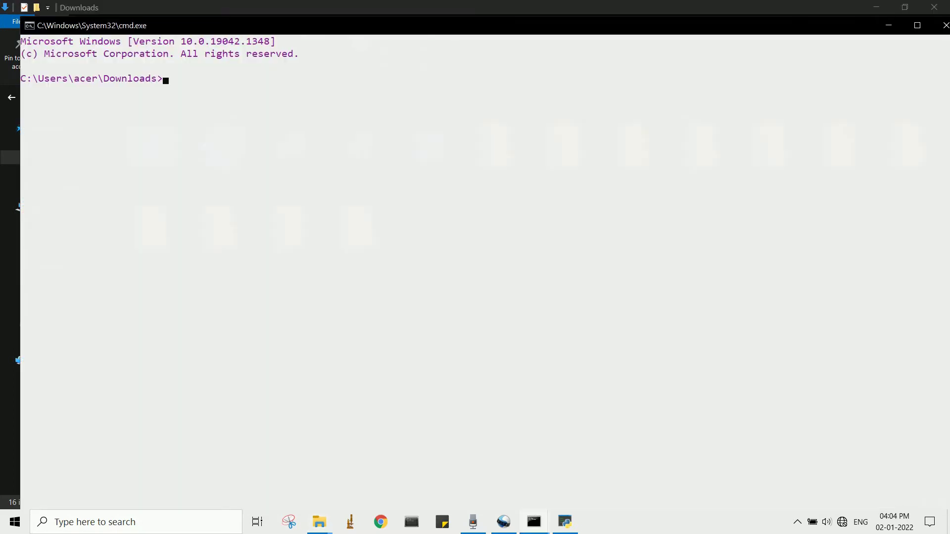
# Move the command window clear of the files and run muscle.exe -align B_catenin.fasta -output Alignment_result.afa
pyautogui.moveTo(20, 16); pyautogui.dragTo(302, 240)
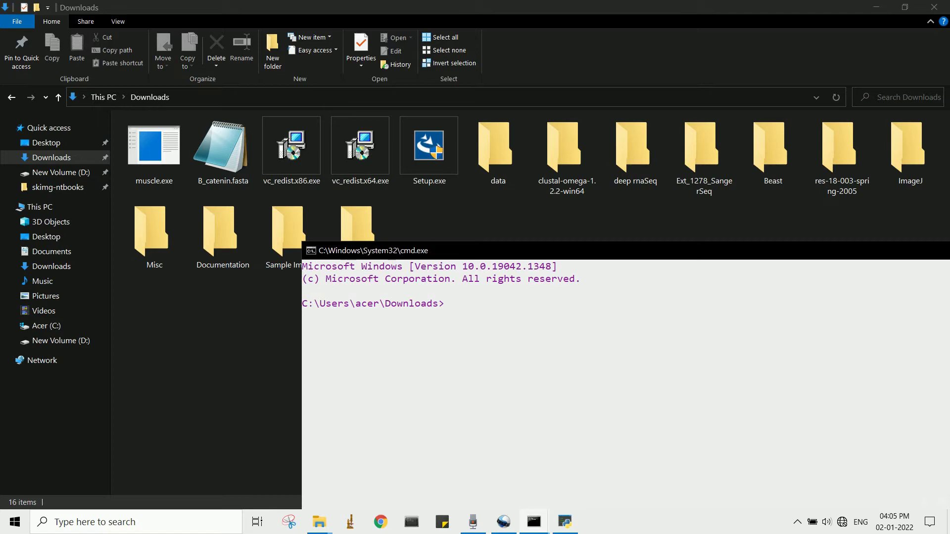
pyautogui.write('muscle')
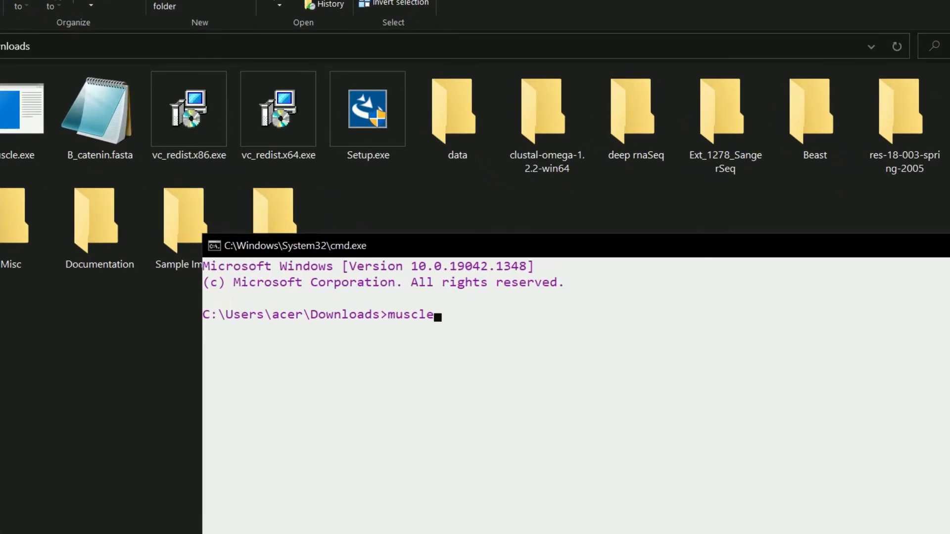
pyautogui.write('.exe -align')
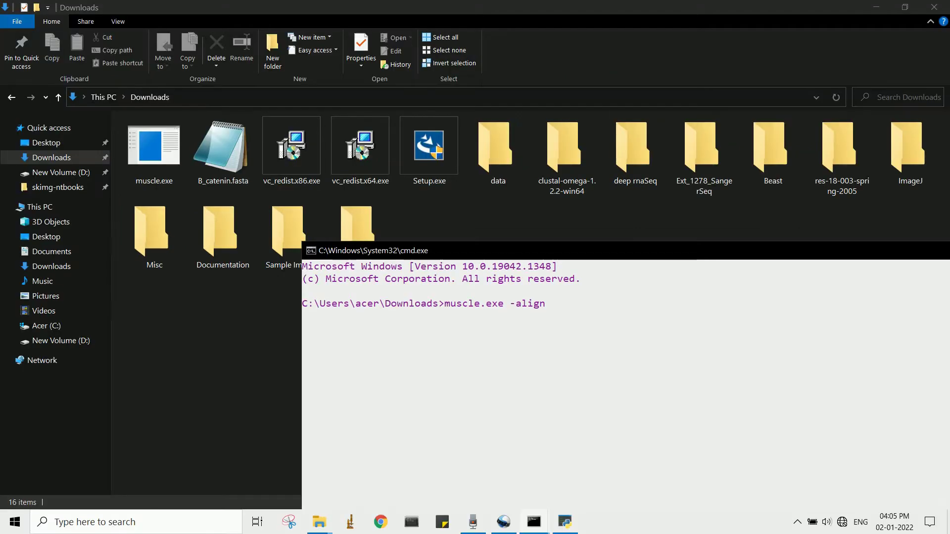
pyautogui.write(' B')
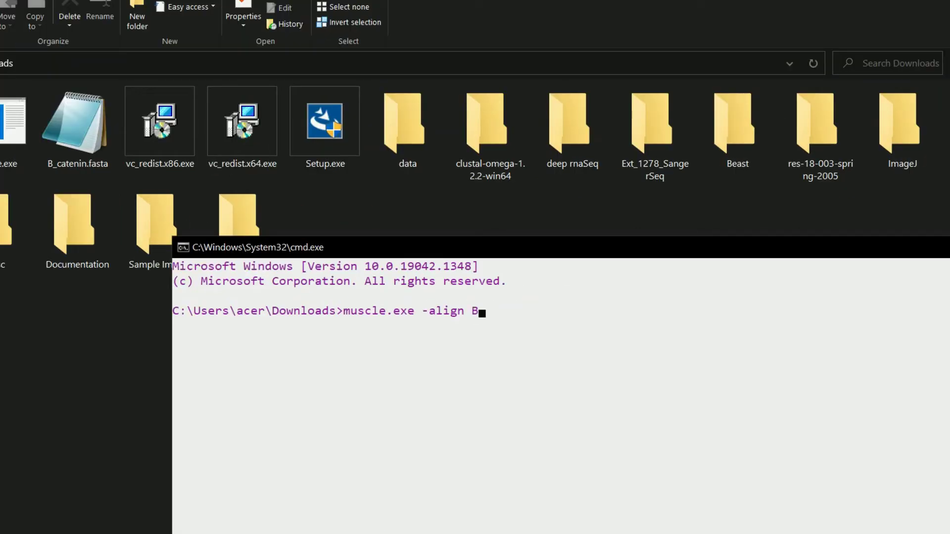
pyautogui.write('_catenin.fasta -')
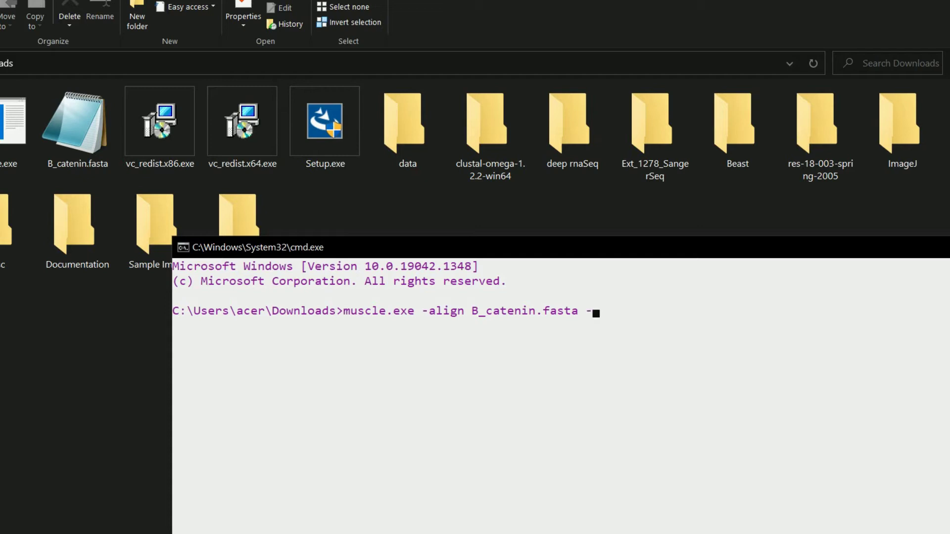
pyautogui.write('output')
pyautogui.write('Alignmen')
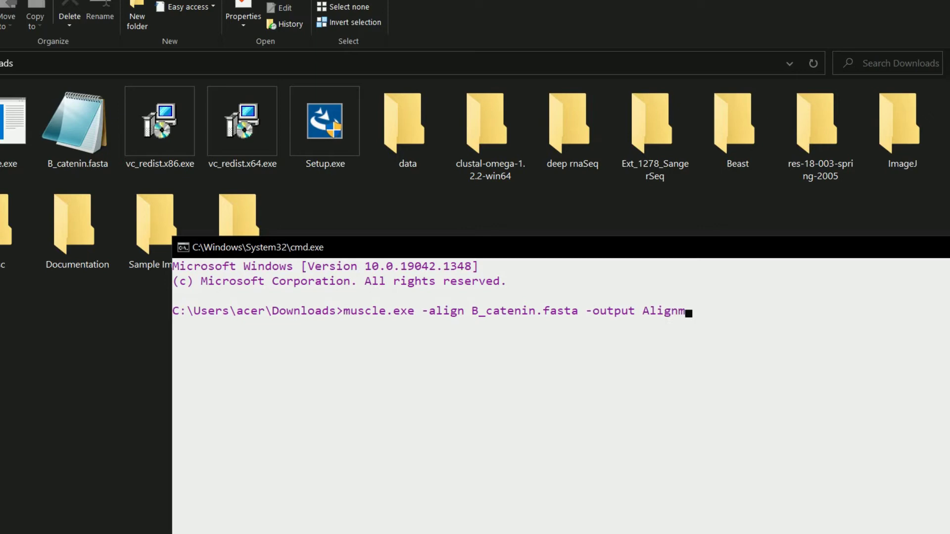
pyautogui.write('t_result.')
pyautogui.write('afa')
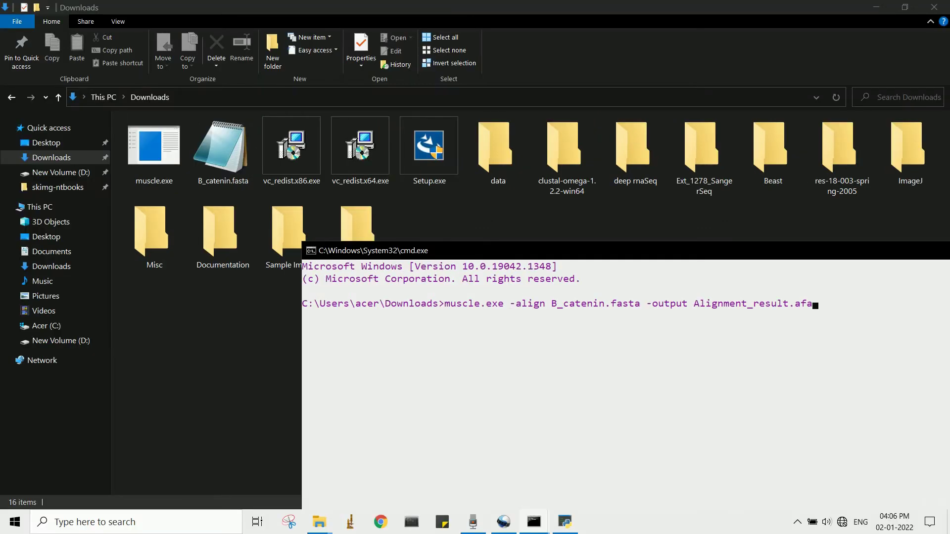
pyautogui.press('Return')
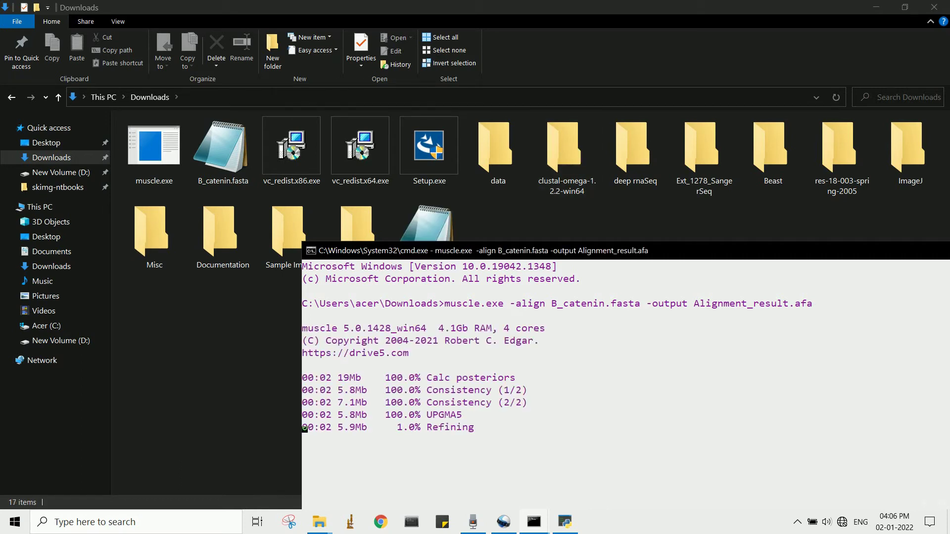
# Uncover the Downloads files, open Alignment_result.afa, and look through the aligned species sequences and their gaps
pyautogui.moveTo(395, 250); pyautogui.dragTo(381, 164)
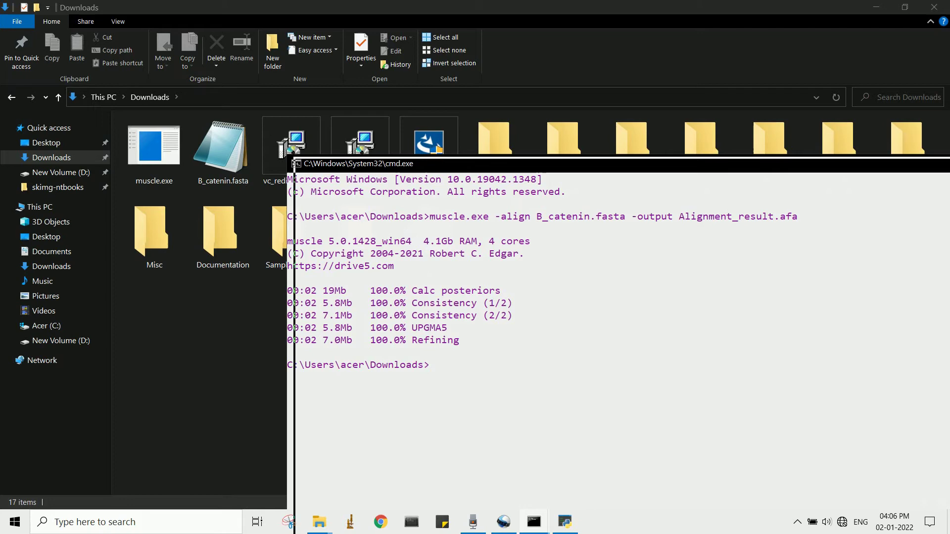
pyautogui.moveTo(546, 229); pyautogui.dragTo(563, 248)
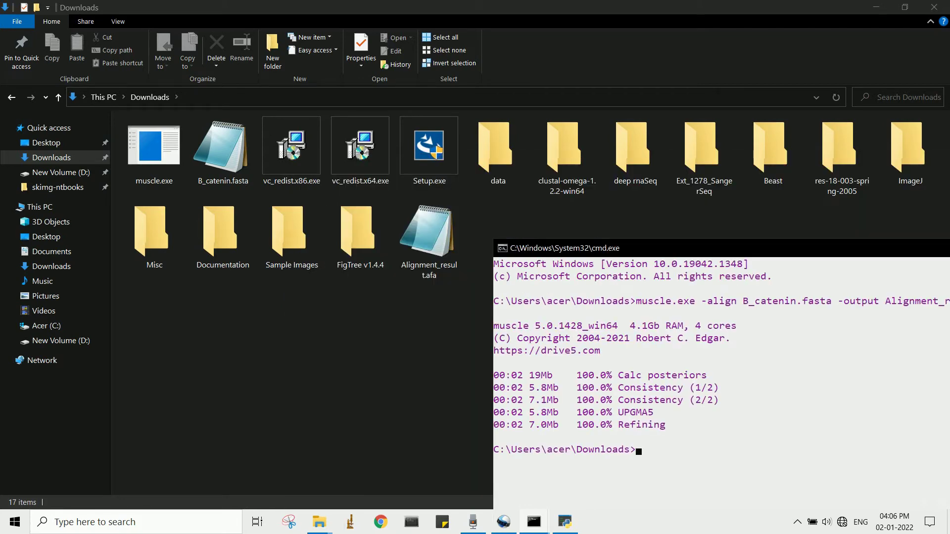
pyautogui.click(429, 233)
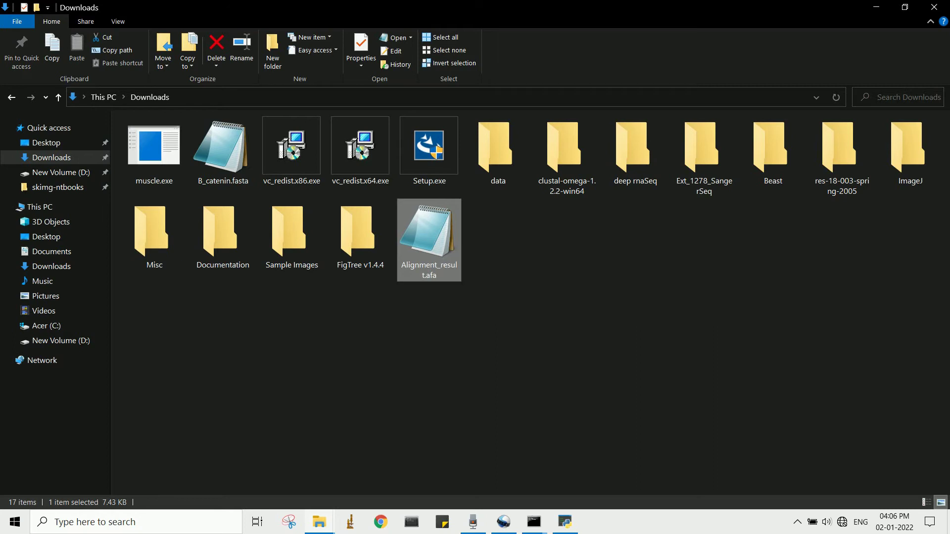
pyautogui.rightClick(436, 233)
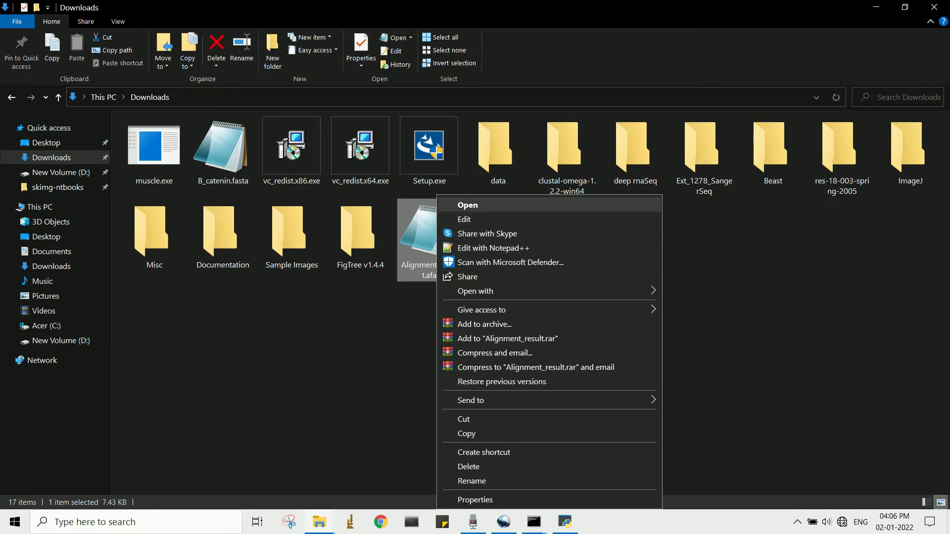
pyautogui.press('Escape')
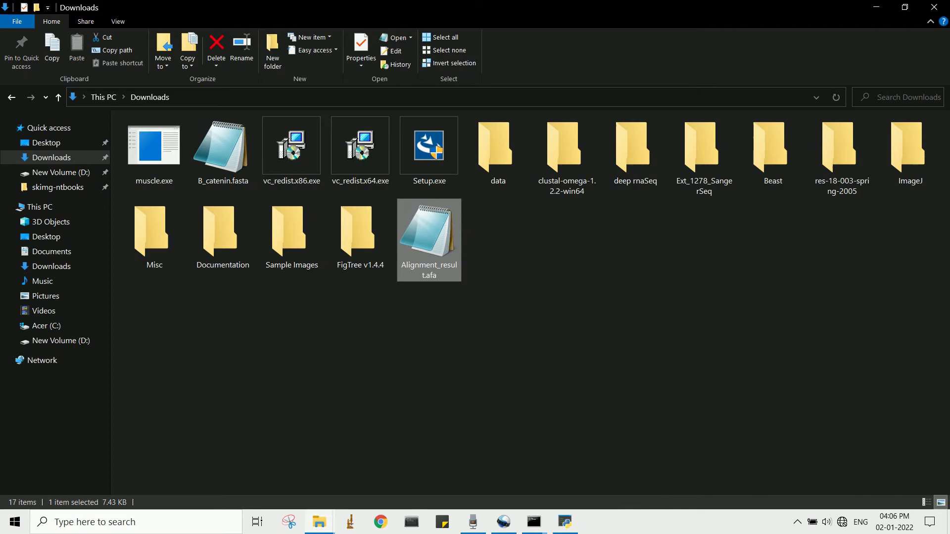
pyautogui.press('Return')
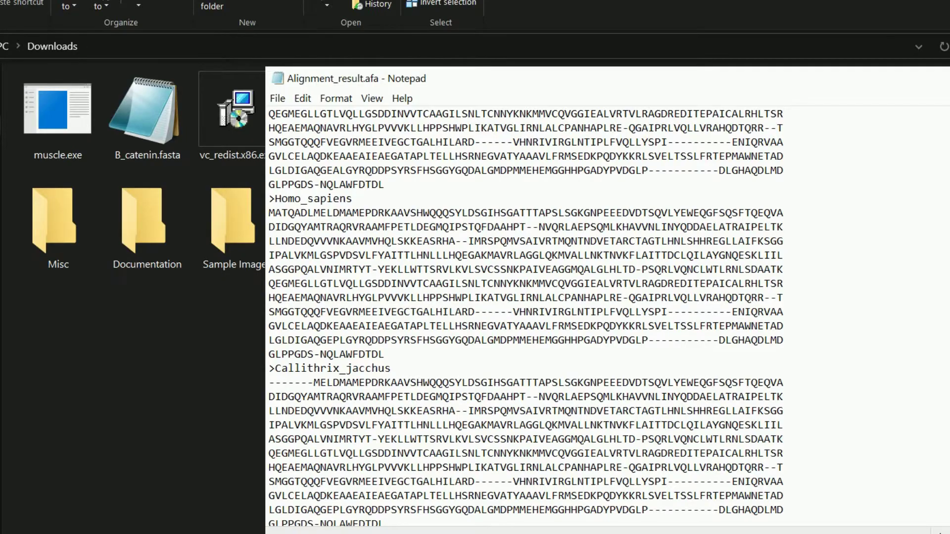
pyautogui.scroll(-2, 526, 318)
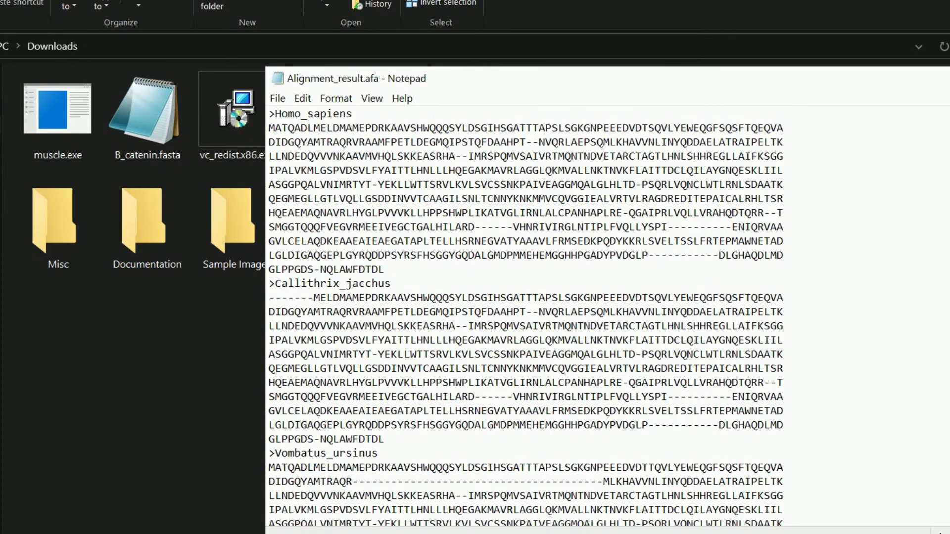
pyautogui.scroll(-2, 526, 318)
pyautogui.scroll(2, 525, 318)
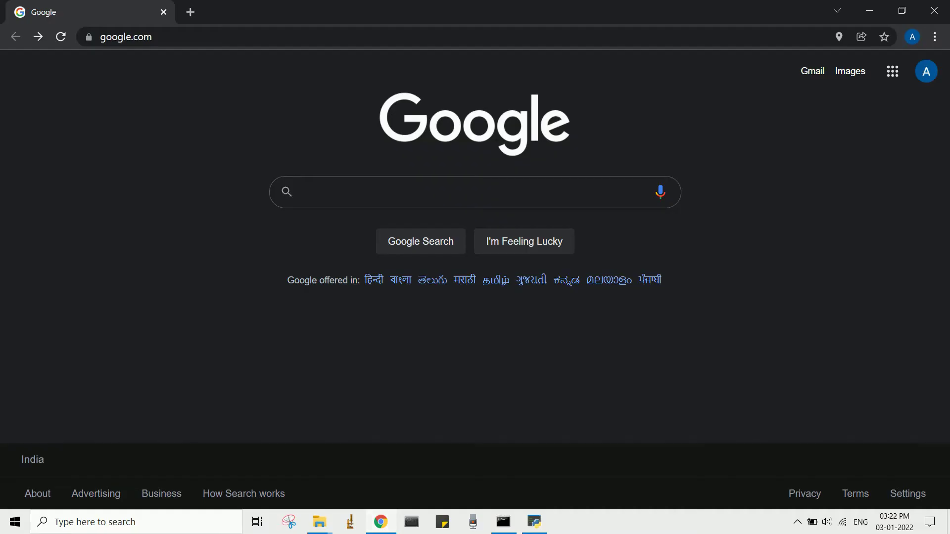
# Search Google for embl multiple sequence alignment tools and open EMBL-EBI's Multiple Sequence Alignment page
pyautogui.click(421, 193)
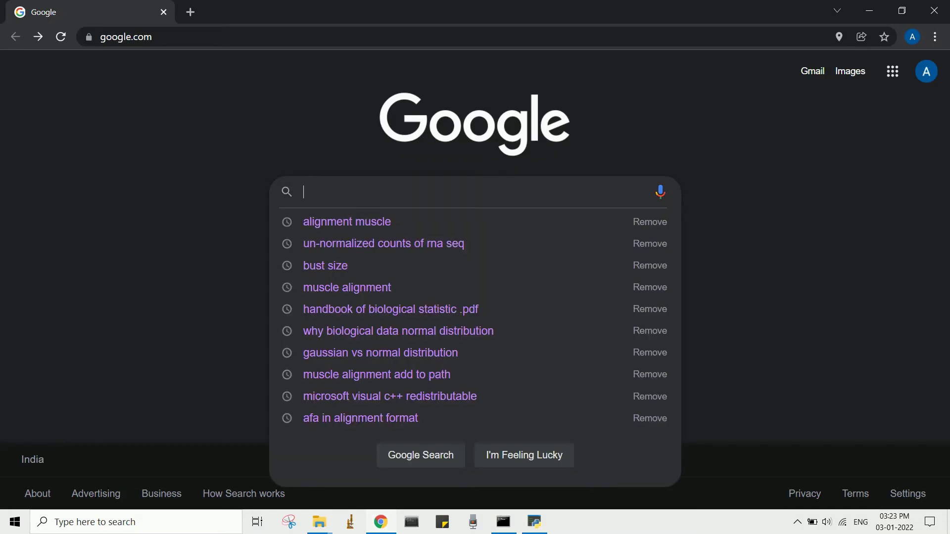
pyautogui.write('emb')
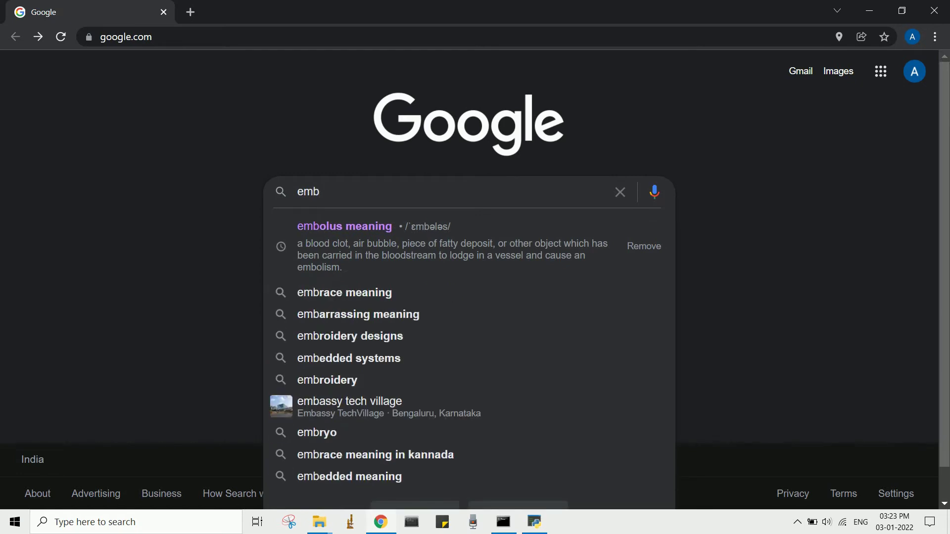
pyautogui.write('l m')
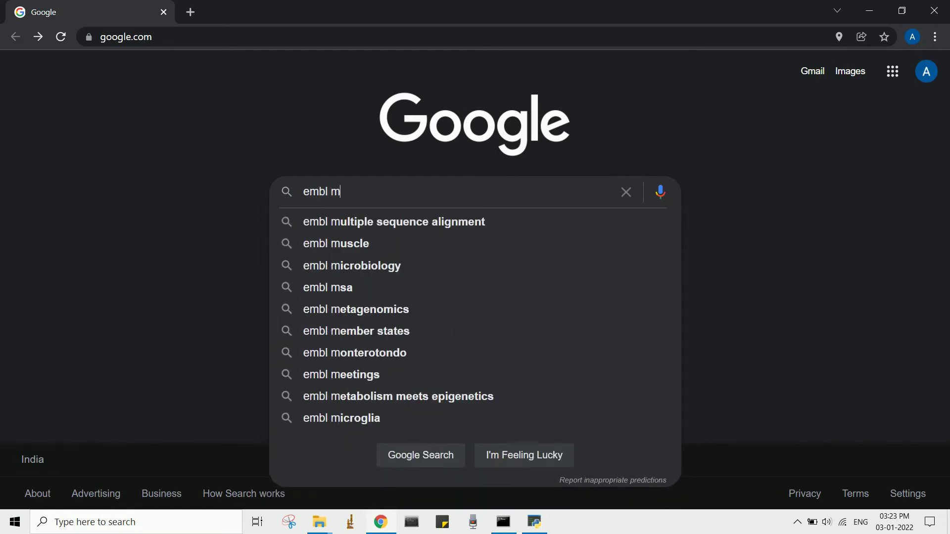
pyautogui.write('ultiple')
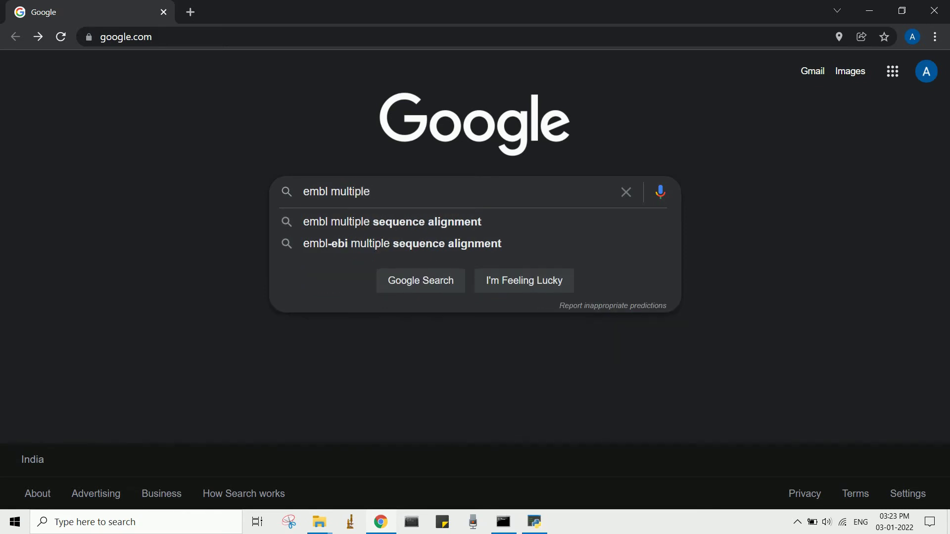
pyautogui.write(' sr')
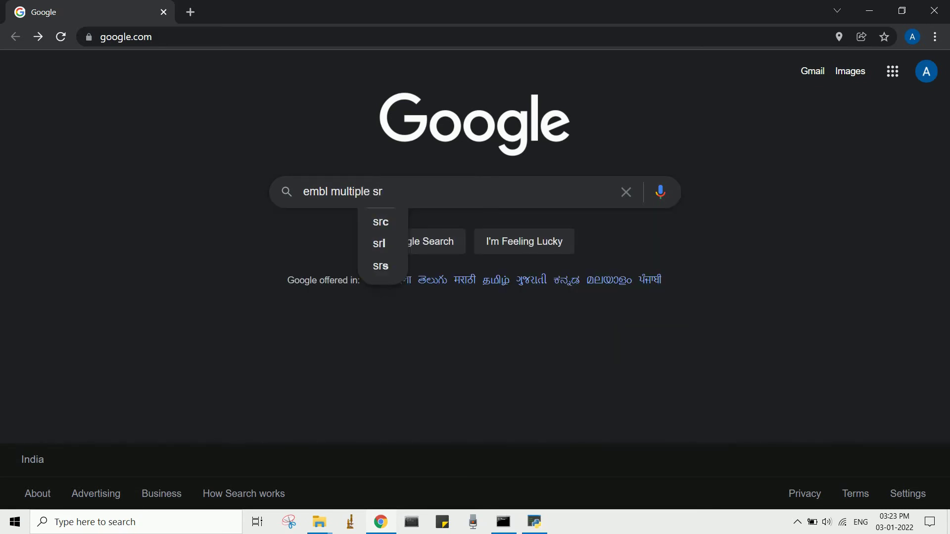
pyautogui.press('BackSpace')
pyautogui.press('Down')
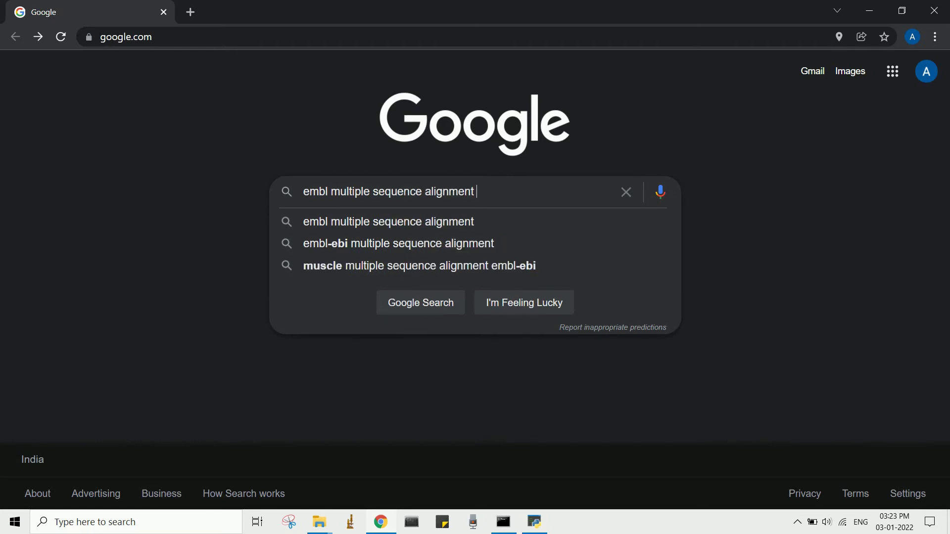
pyautogui.write('tools')
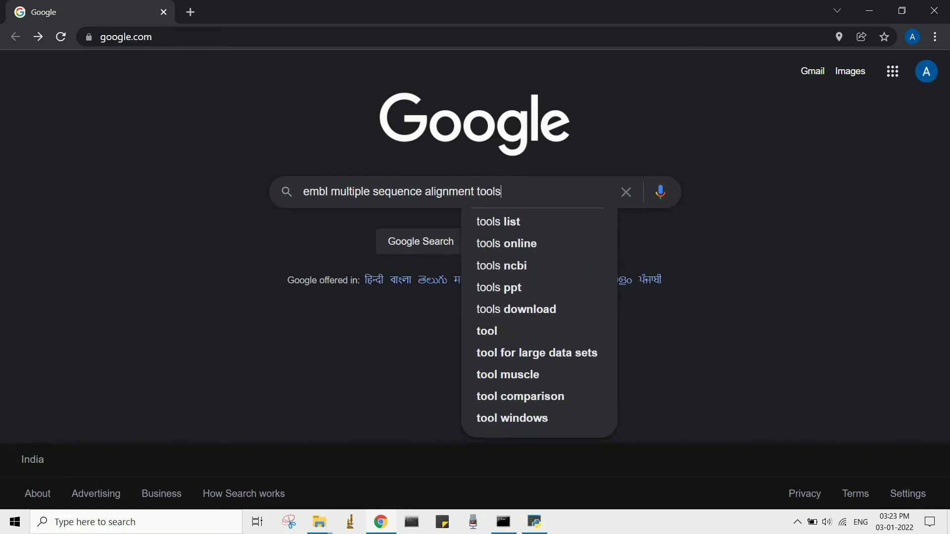
pyautogui.press('Return')
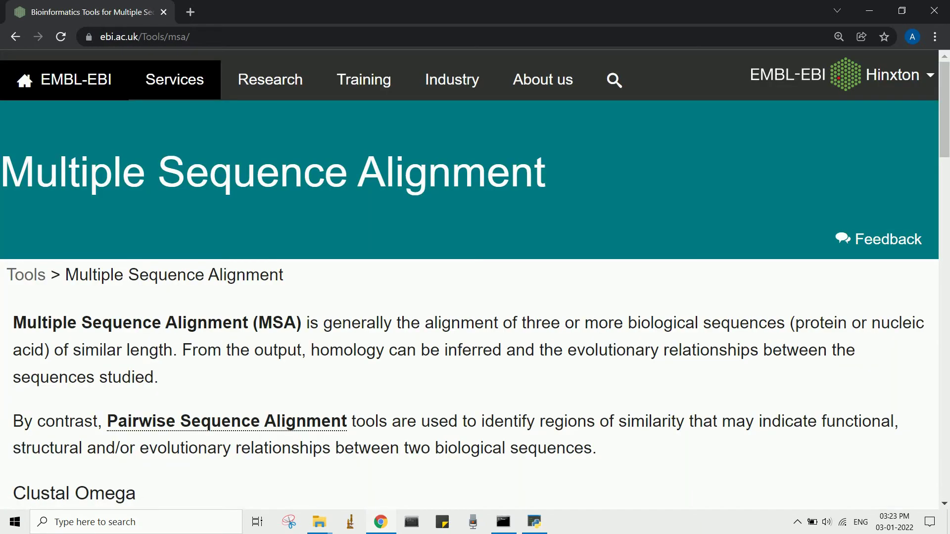
# Look through the alignment tools offered on the EMBL-EBI page and the alignment sizes each one suits
pyautogui.scroll(-1, 469, 278)
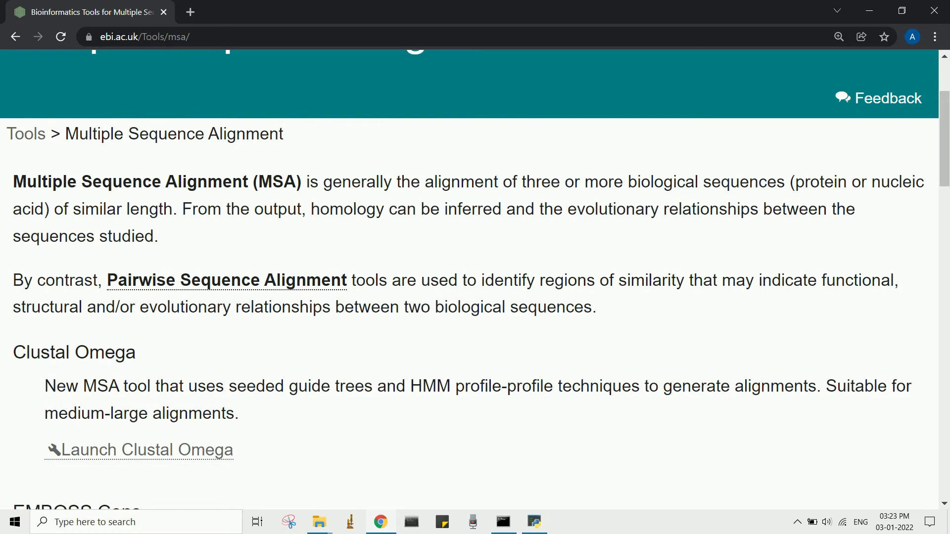
pyautogui.scroll(-3, 474, 277)
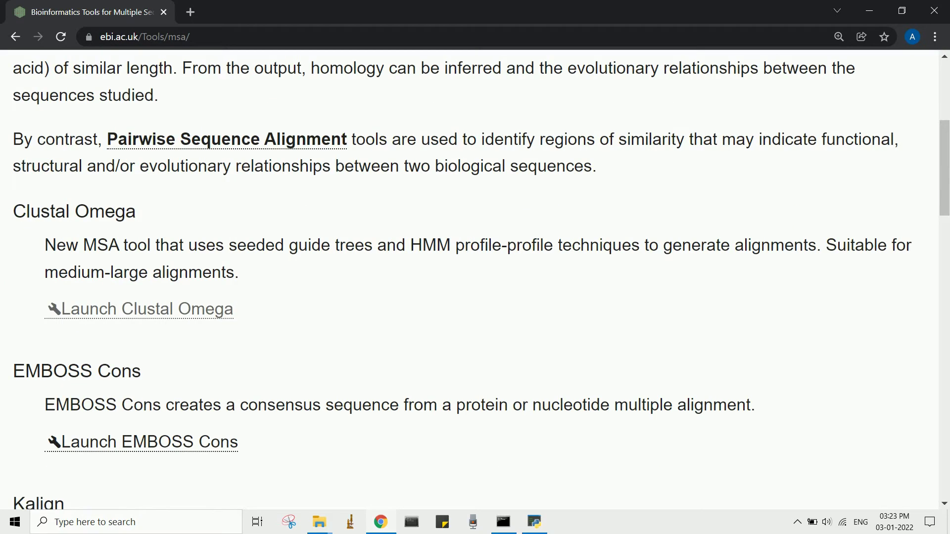
pyautogui.scroll(-3, 475, 277)
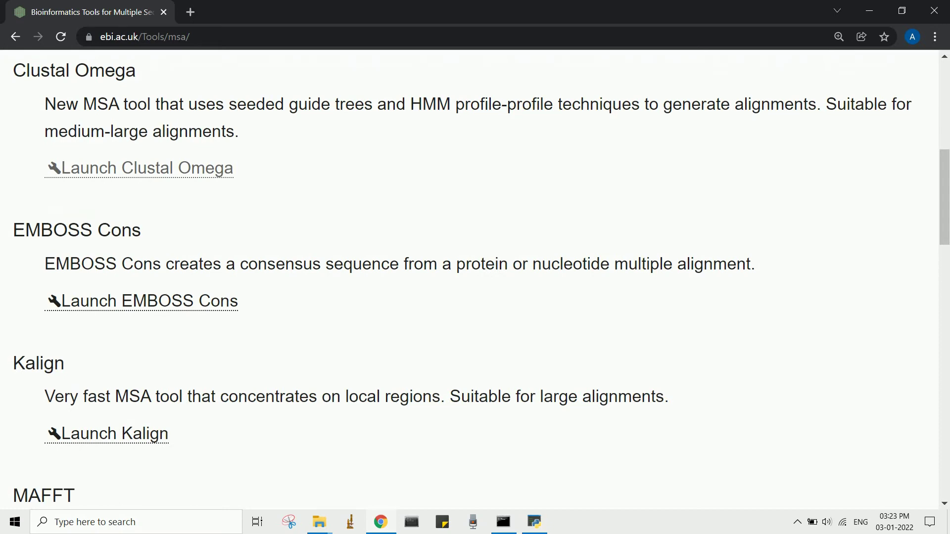
pyautogui.scroll(-3, 475, 277)
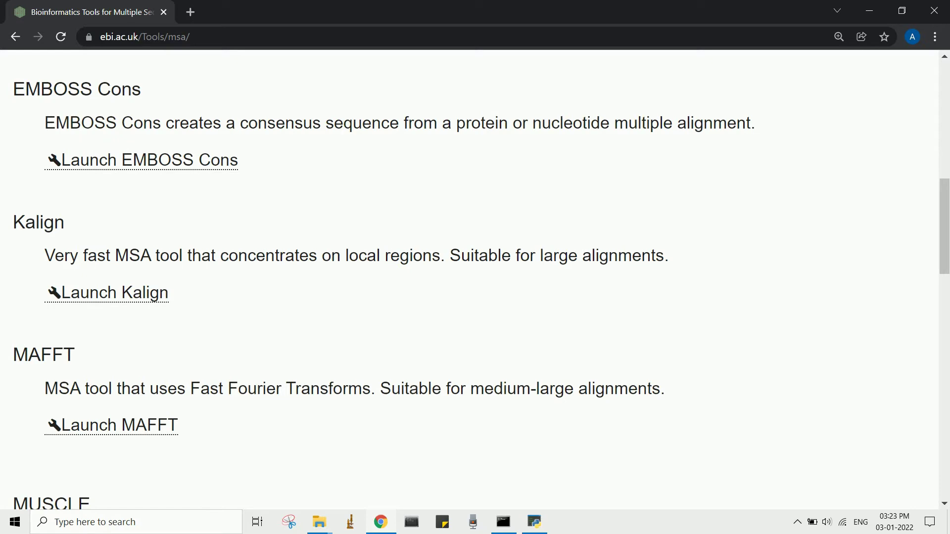
pyautogui.scroll(-2, 475, 277)
pyautogui.scroll(-3, 475, 277)
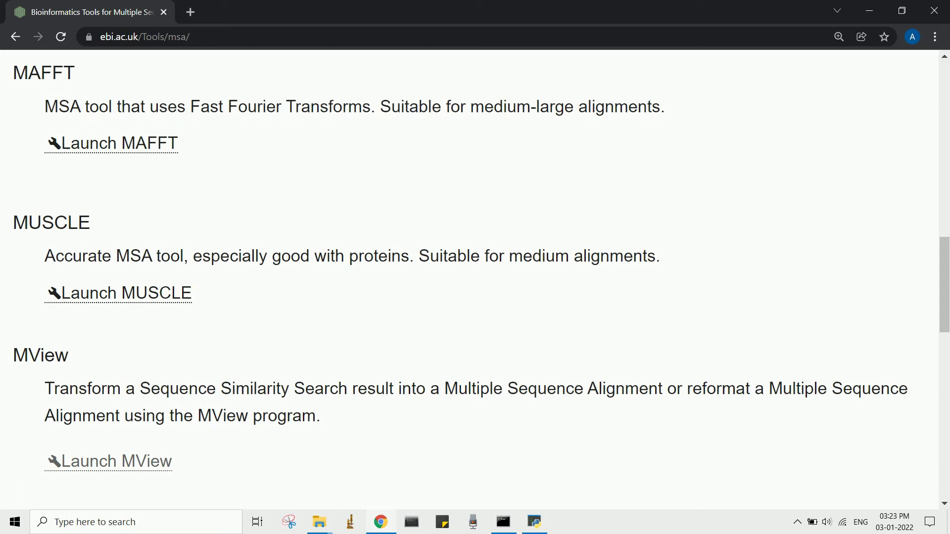
pyautogui.scroll(-2, 475, 277)
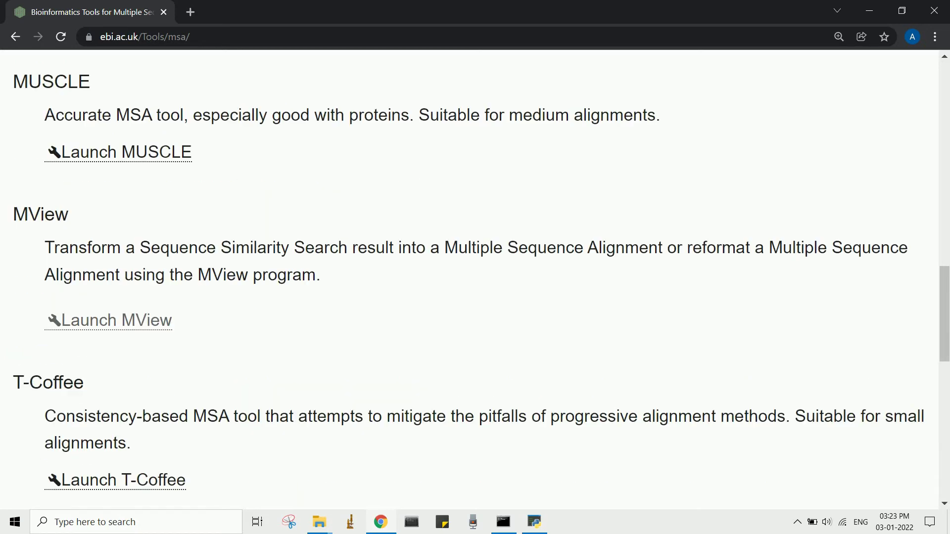
pyautogui.scroll(-5, 475, 277)
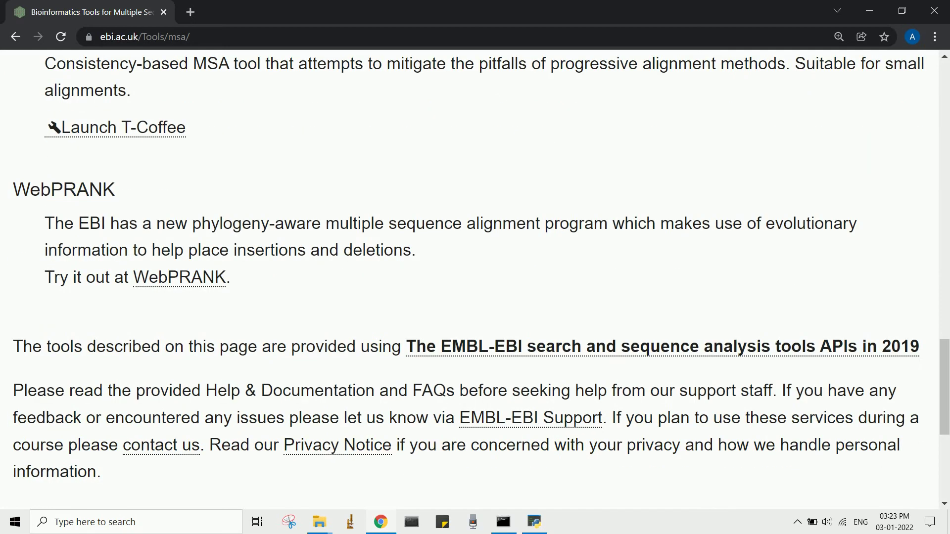
pyautogui.scroll(2, 475, 277)
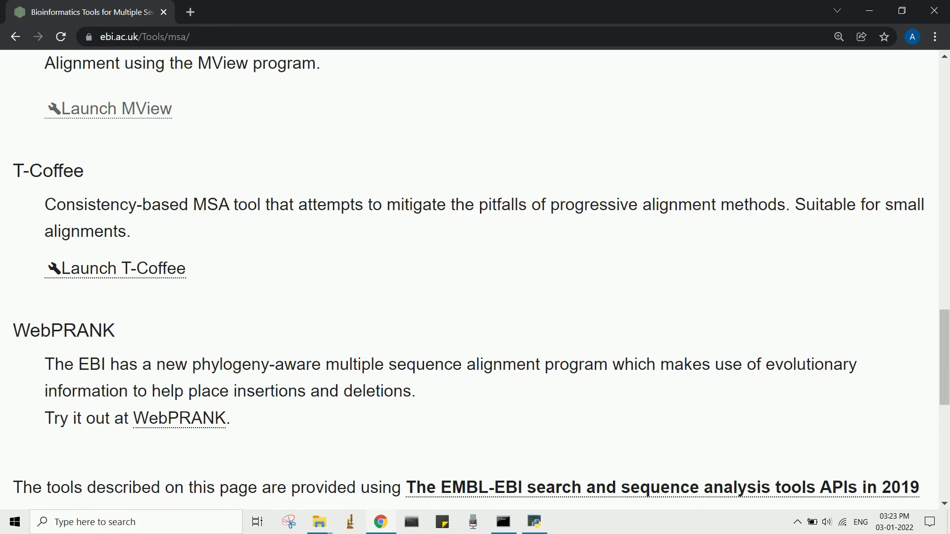
pyautogui.scroll(-5, 139, 168)
pyautogui.scroll(15, 139, 168)
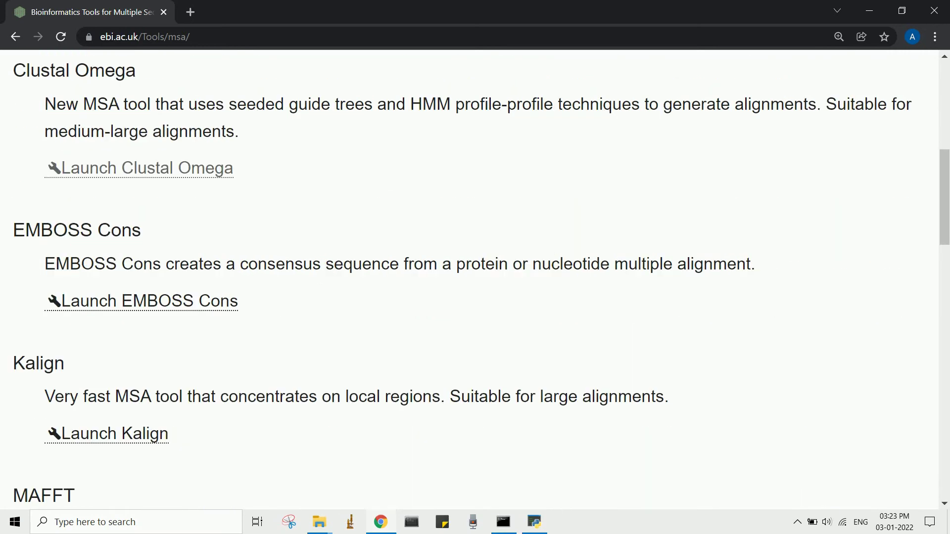
# Launch Clustal Omega and choose PROTEIN as the type of the input sequences
pyautogui.click(139, 168)
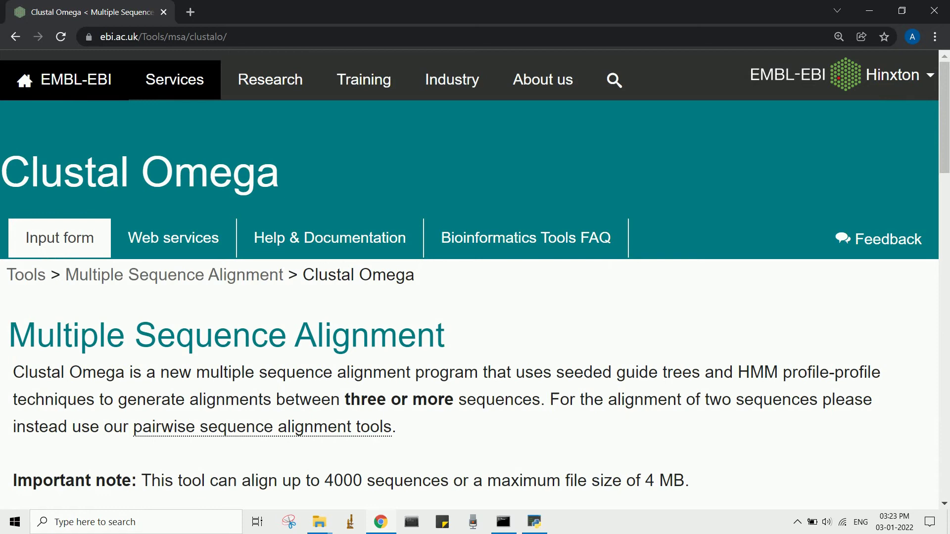
pyautogui.scroll(-3, 524, 238)
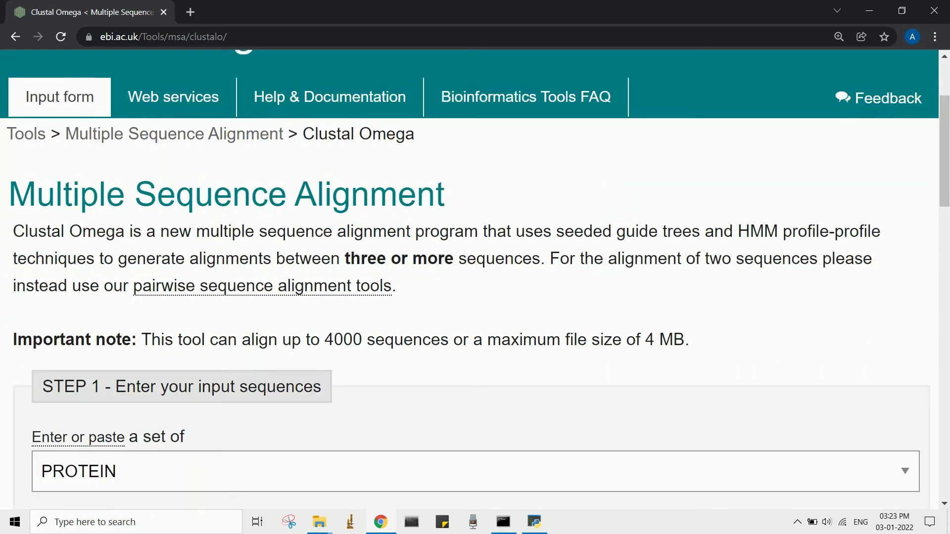
pyautogui.scroll(-6, 475, 277)
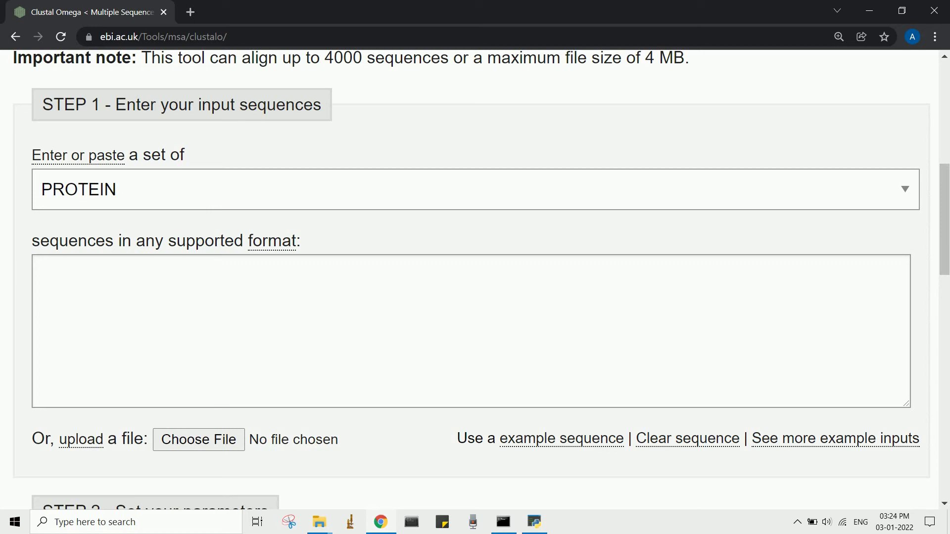
pyautogui.click(475, 189)
pyautogui.press('Up')
pyautogui.press('Up')
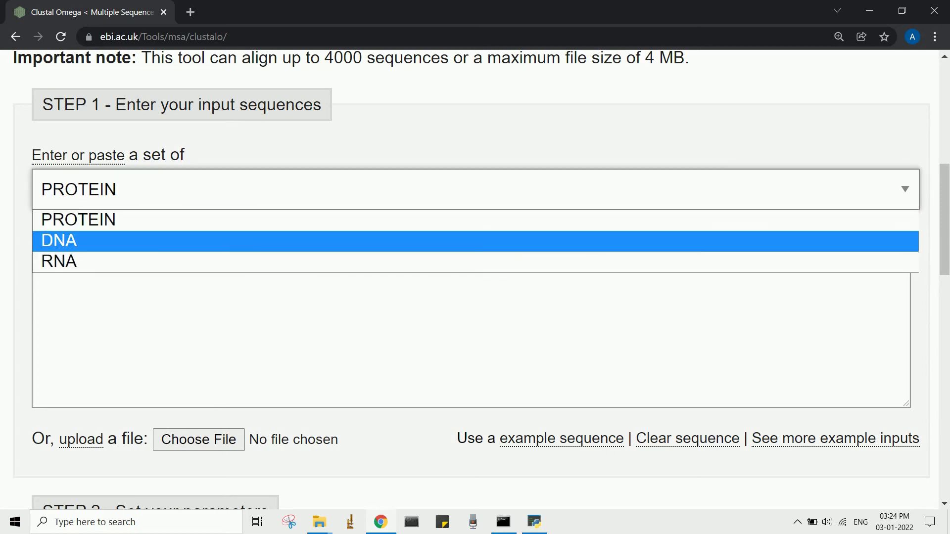
pyautogui.press('Return')
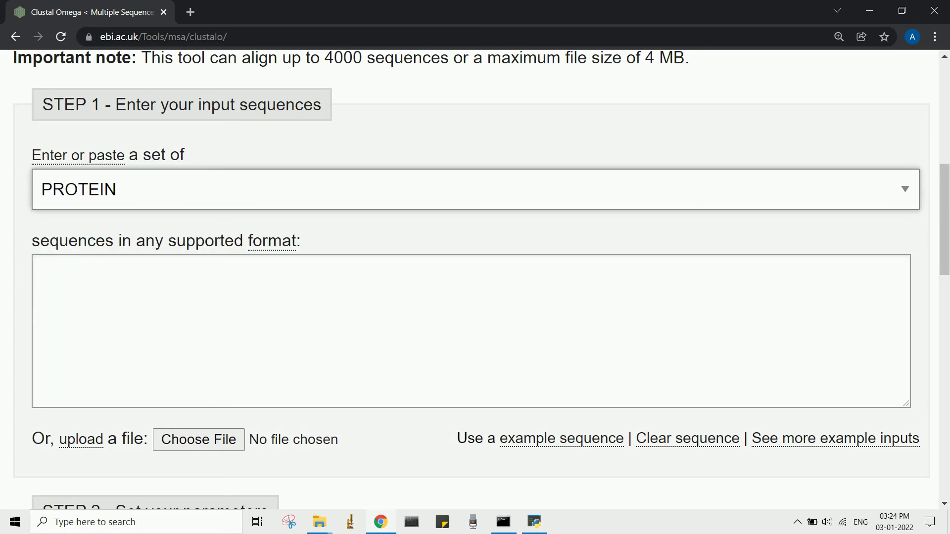
# Upload B_catenin.fasta from the MSA data folder and submit the alignment job with the ClustalW with character counts output format
pyautogui.click(41, 273)
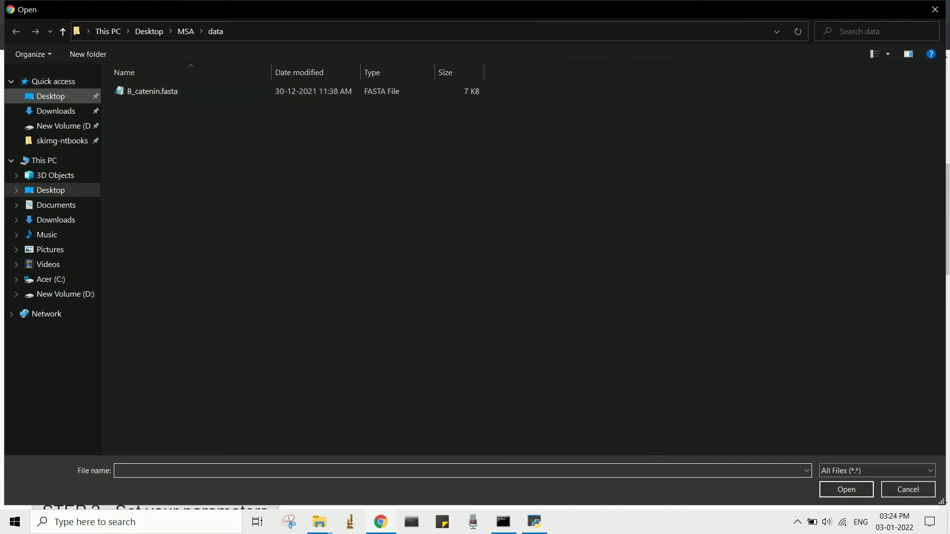
pyautogui.click(153, 91)
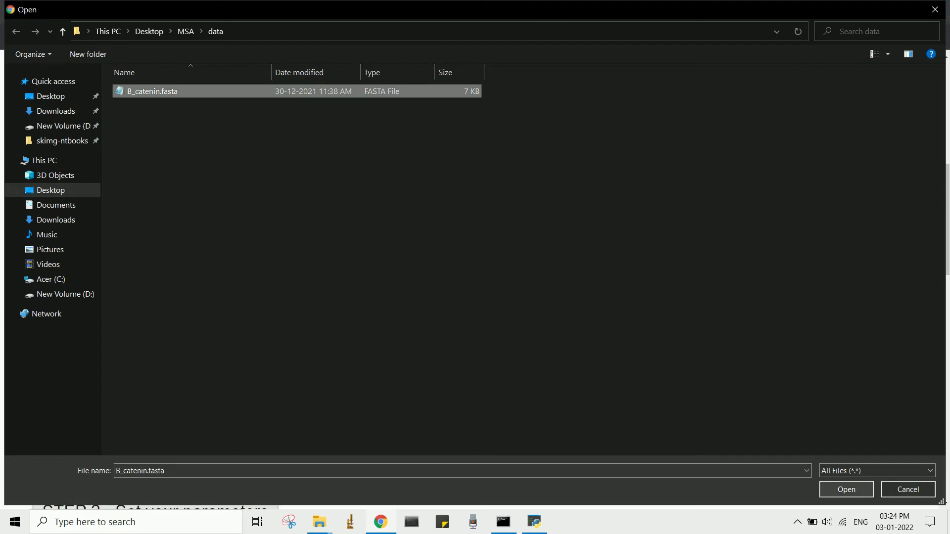
pyautogui.click(846, 489)
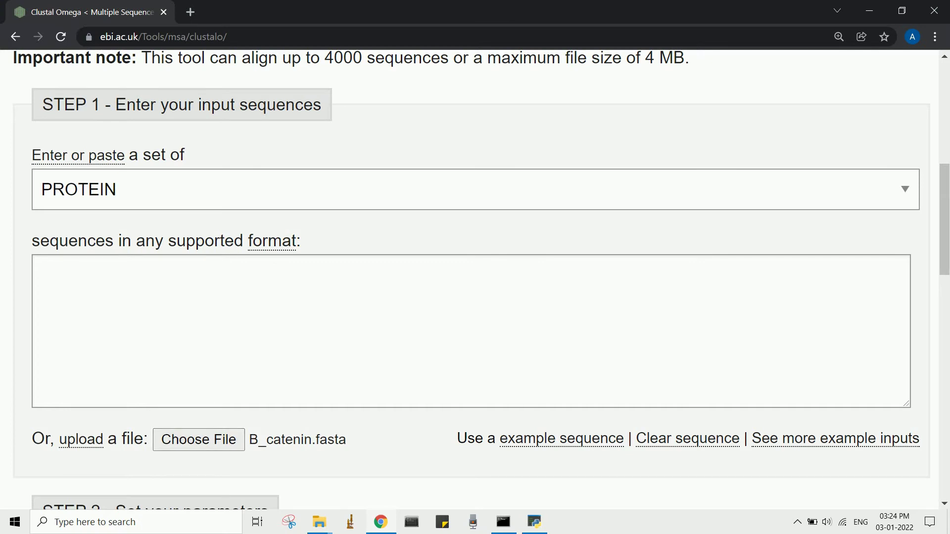
pyautogui.scroll(-4, 475, 277)
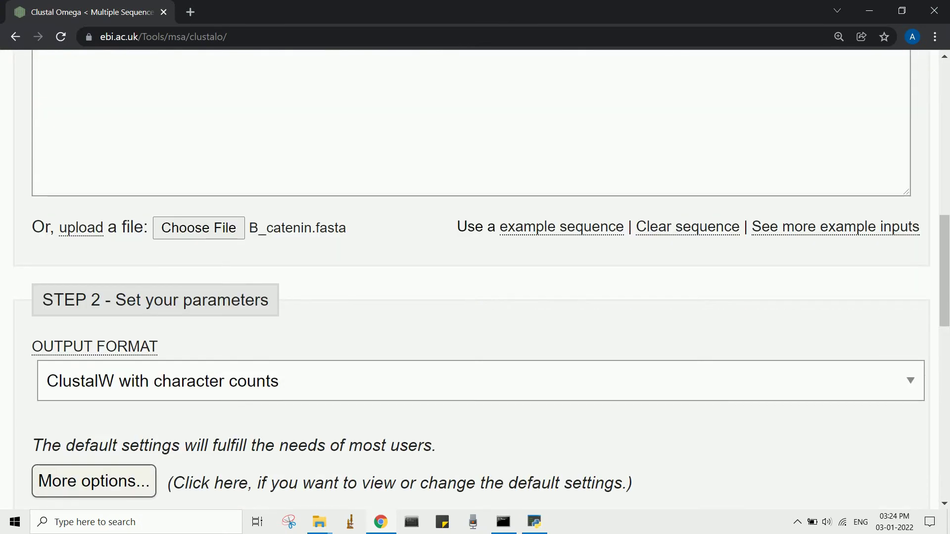
pyautogui.scroll(-4, 474, 277)
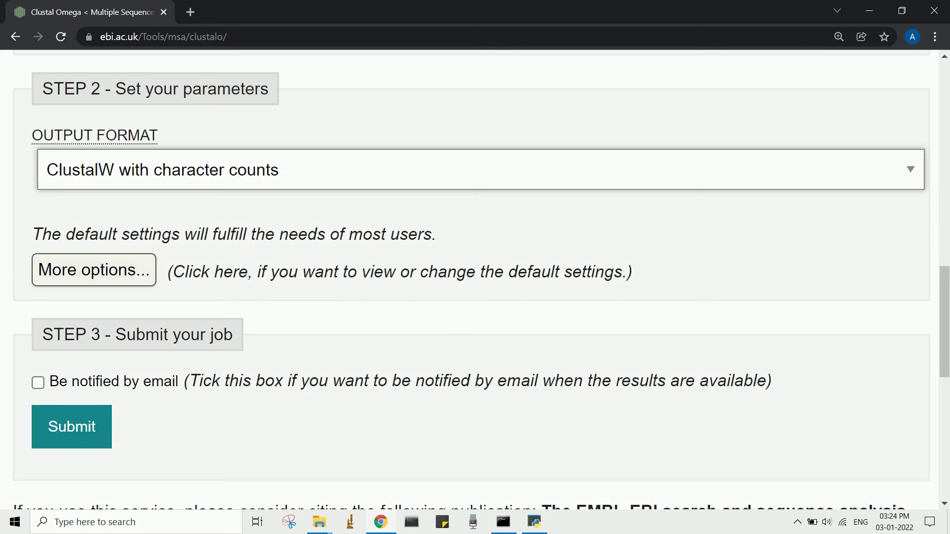
pyautogui.click(71, 427)
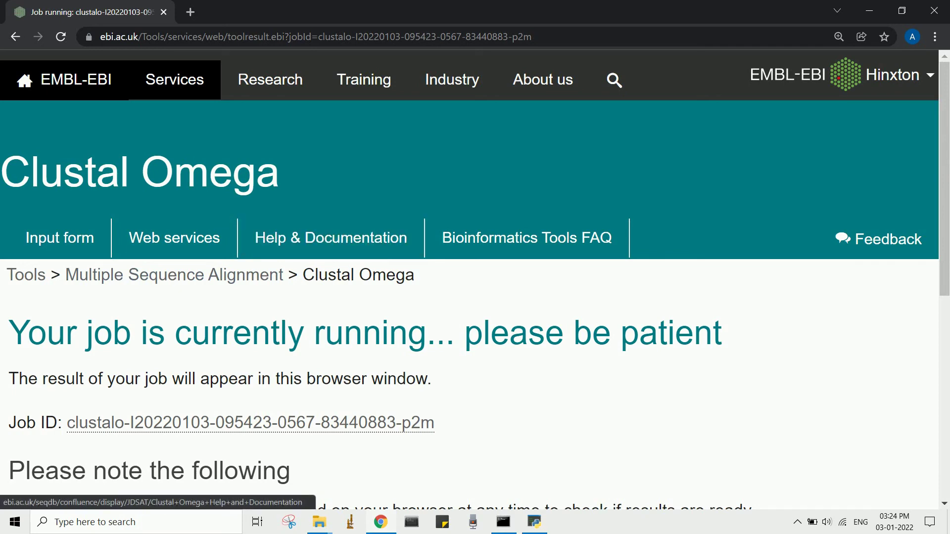
# Look through the Clustal Omega alignment of the species sequences and show it with residue colors
pyautogui.scroll(-2, 470, 277)
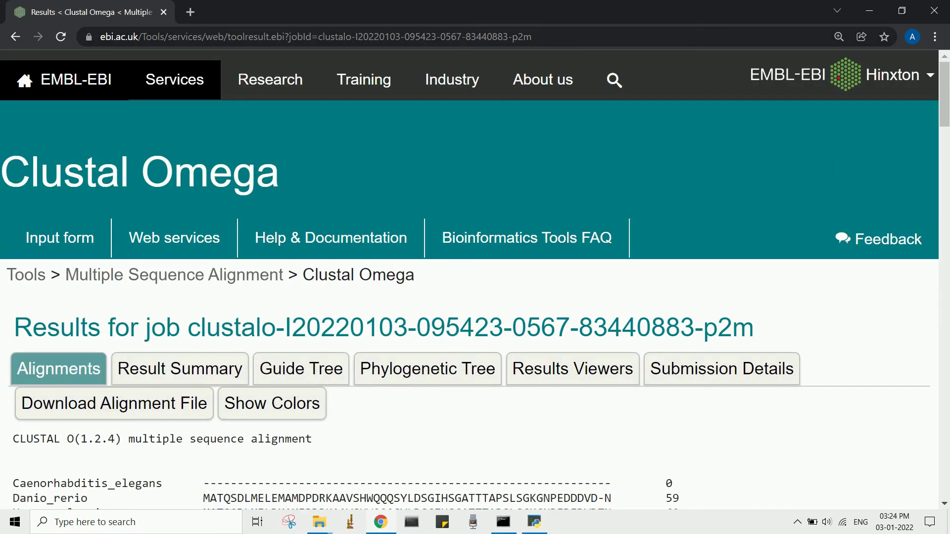
pyautogui.scroll(-3, 470, 277)
pyautogui.scroll(-6, 470, 277)
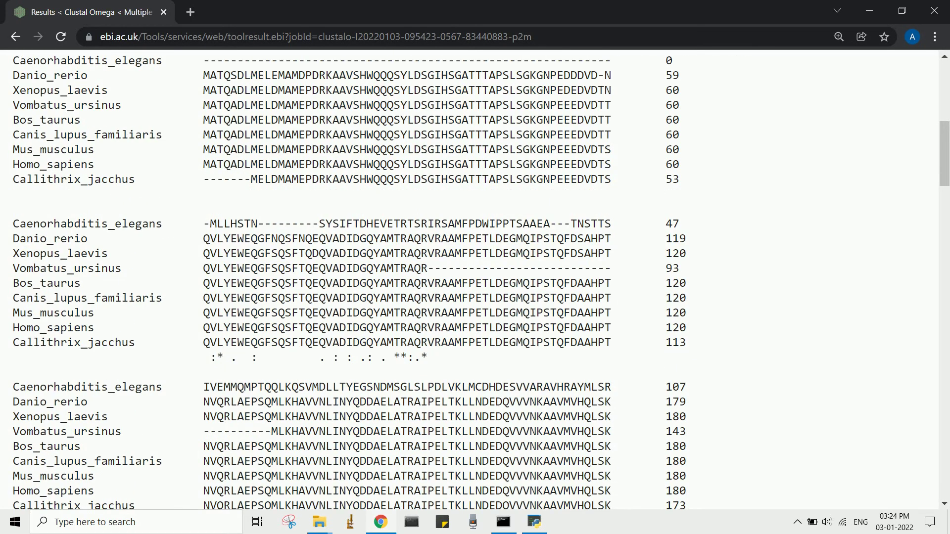
pyautogui.scroll(-9, 470, 277)
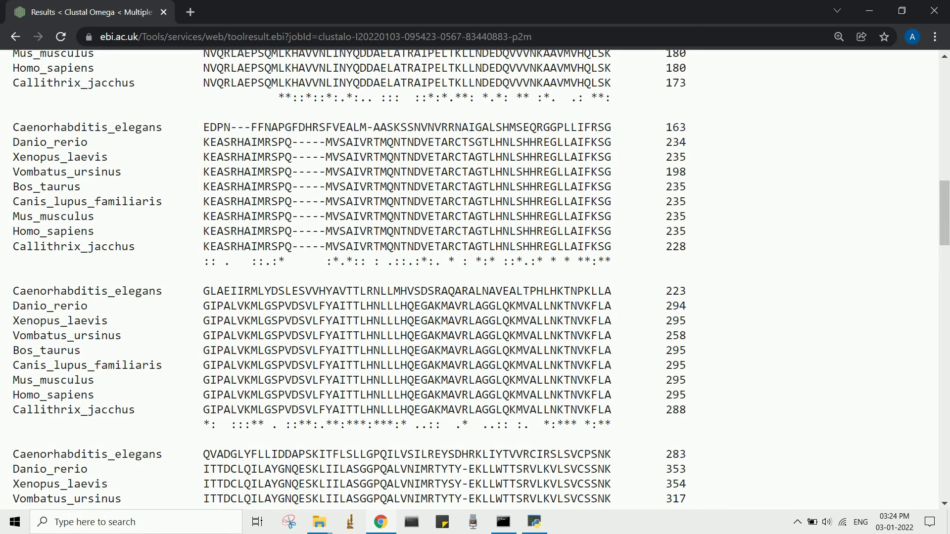
pyautogui.scroll(-18, 470, 277)
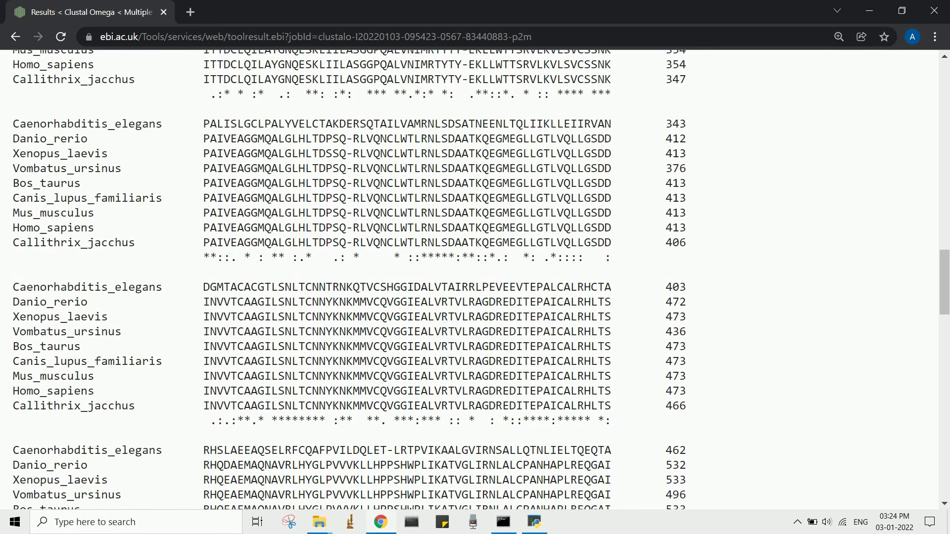
pyautogui.scroll(20, 470, 277)
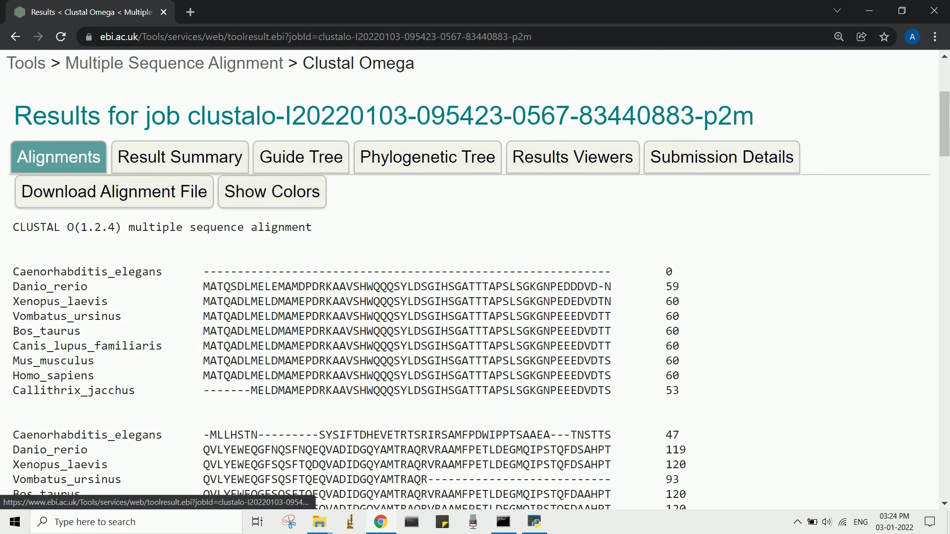
pyautogui.click(272, 192)
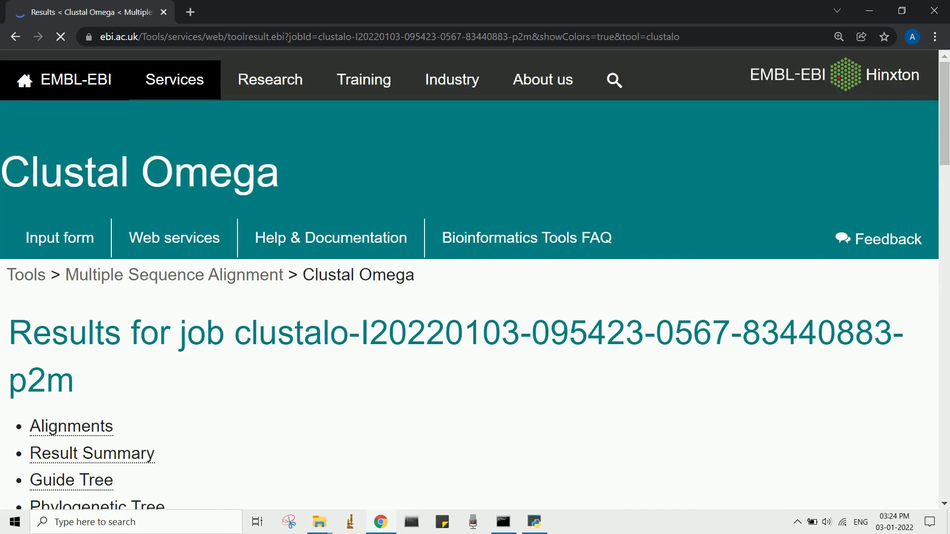
pyautogui.scroll(-3, 475, 297)
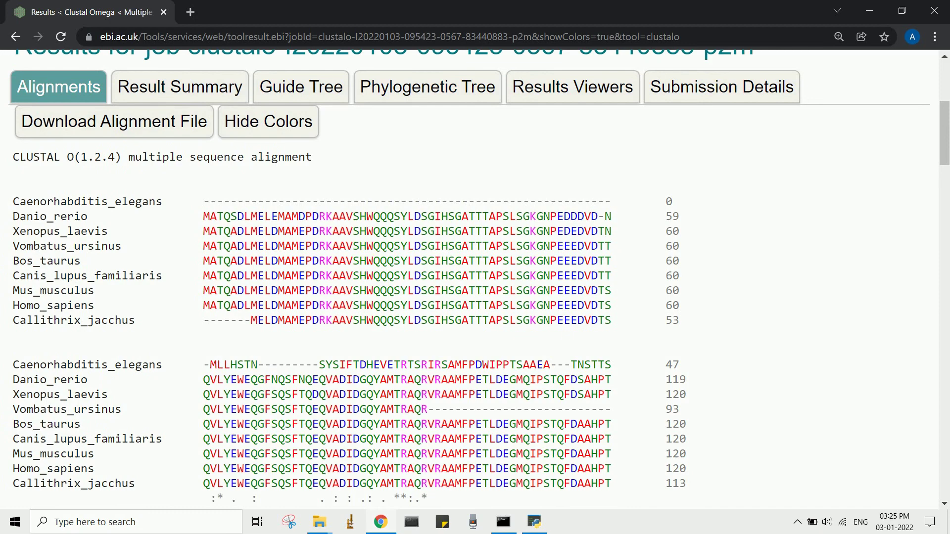
# Review the colored Clustal Omega alignment and open the phylogenetic tree for the same job
pyautogui.scroll(-3, 475, 297)
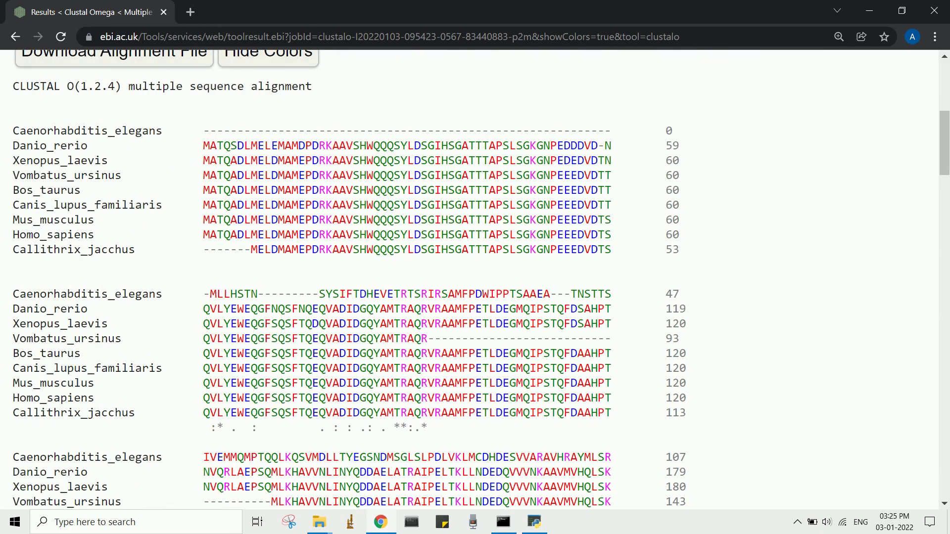
pyautogui.scroll(6, 475, 297)
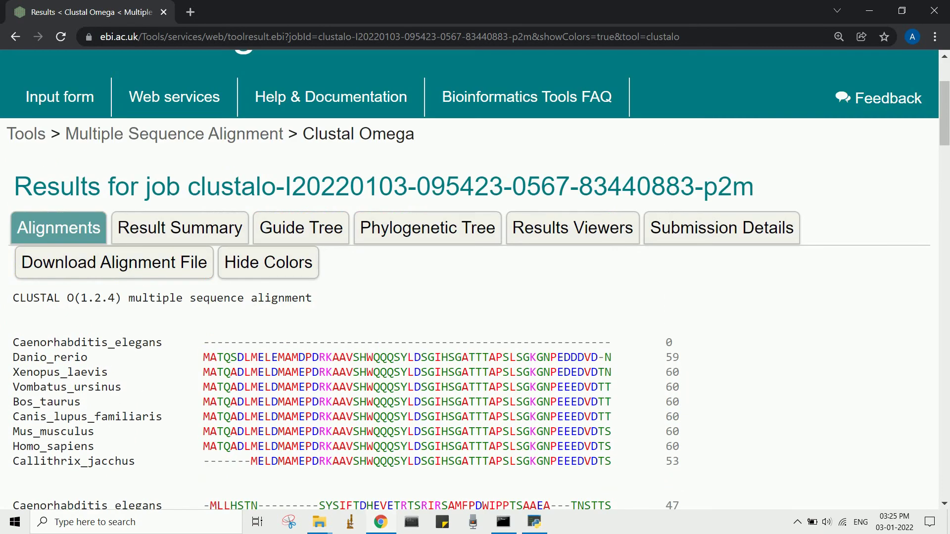
pyautogui.scroll(-3, 475, 297)
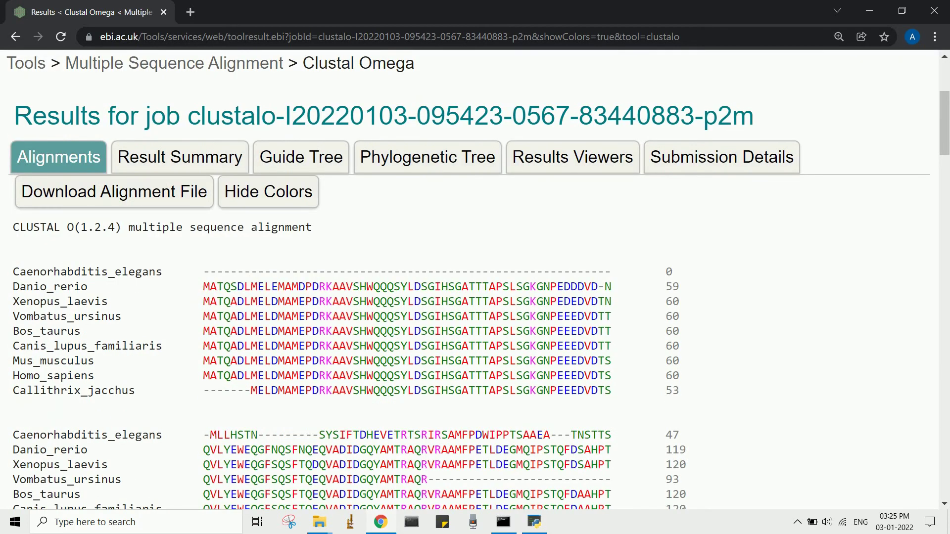
pyautogui.scroll(2, 475, 297)
pyautogui.click(427, 156)
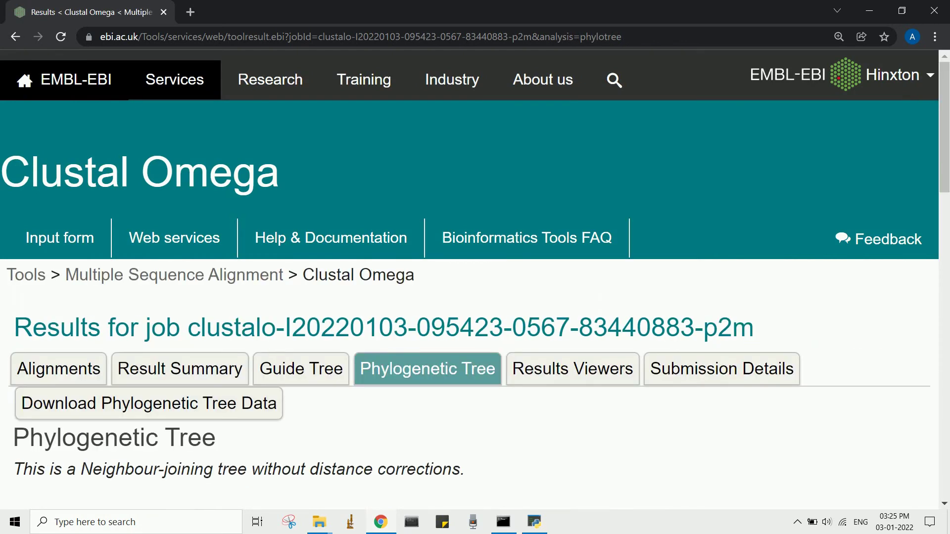
# Examine the neighbour-joining cladogram and its tree data, and switch the branch length to Real
pyautogui.scroll(-6, 475, 277)
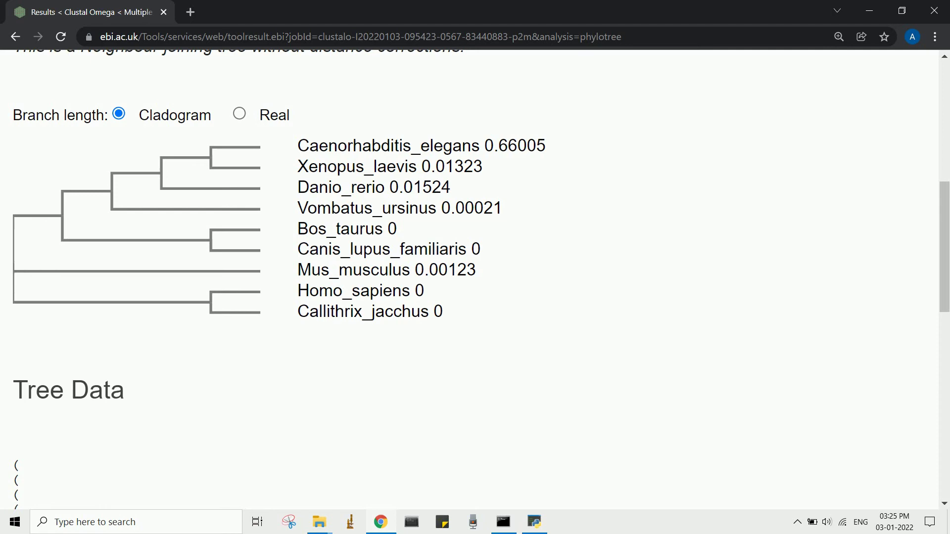
pyautogui.scroll(-2, 475, 277)
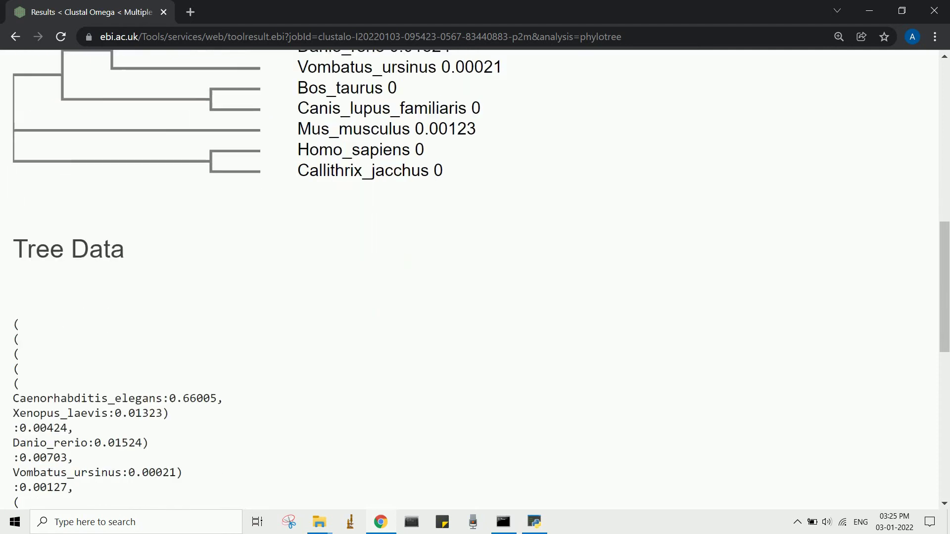
pyautogui.scroll(3, 475, 278)
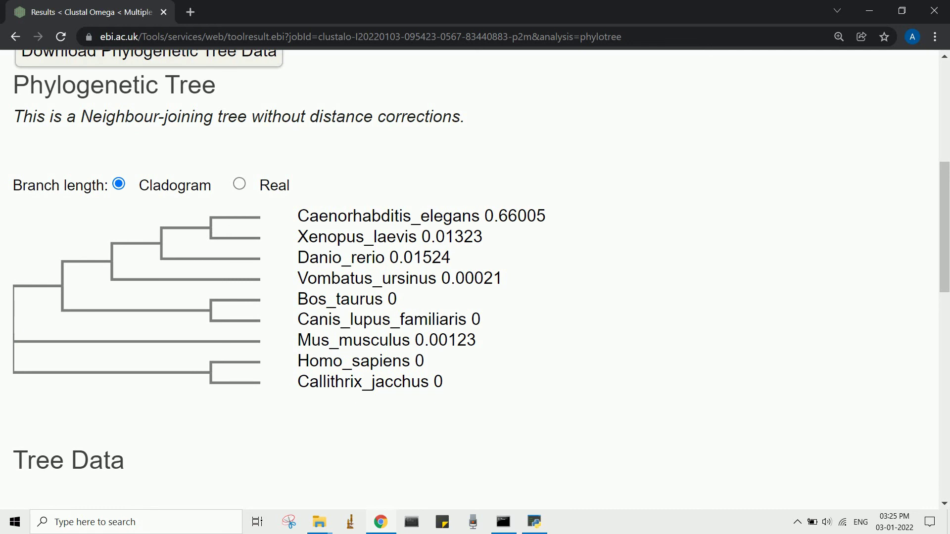
pyautogui.click(239, 184)
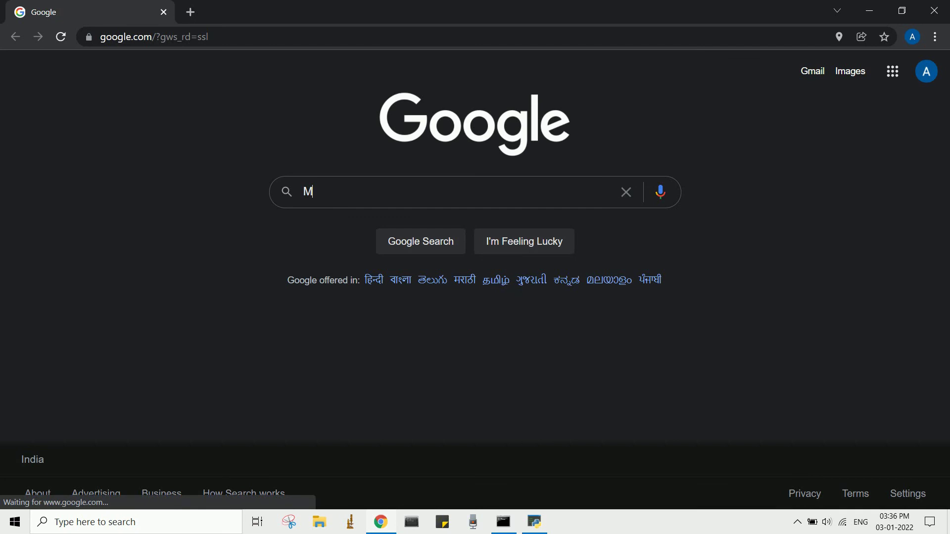
# Search Google for "MView multiple sequence alignment" and open EMBL-EBI's MView tool page
pyautogui.write('View ')
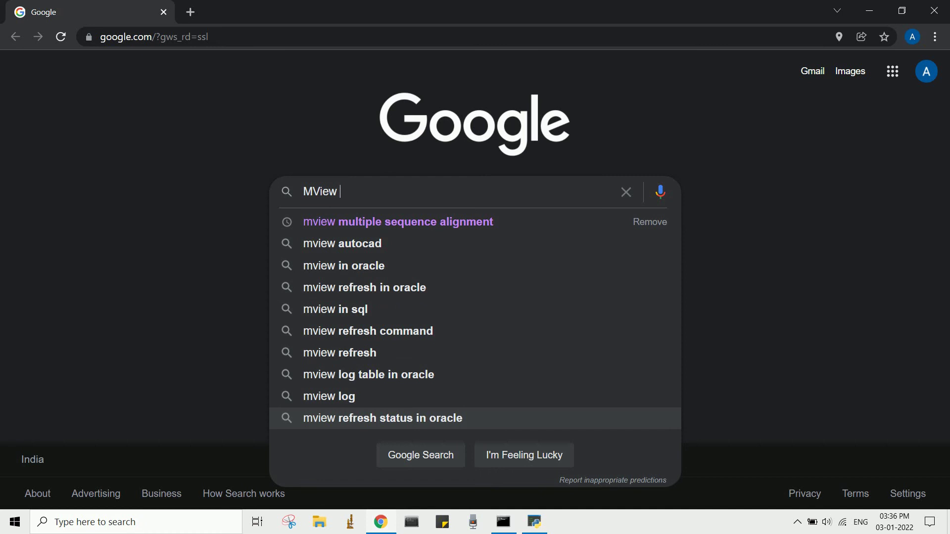
pyautogui.write('mu')
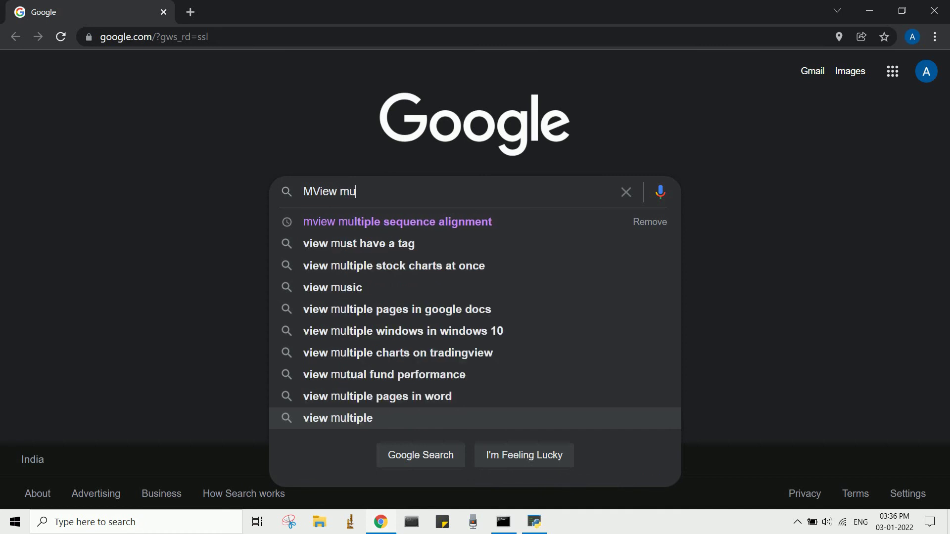
pyautogui.write('ltiple sequence alignment')
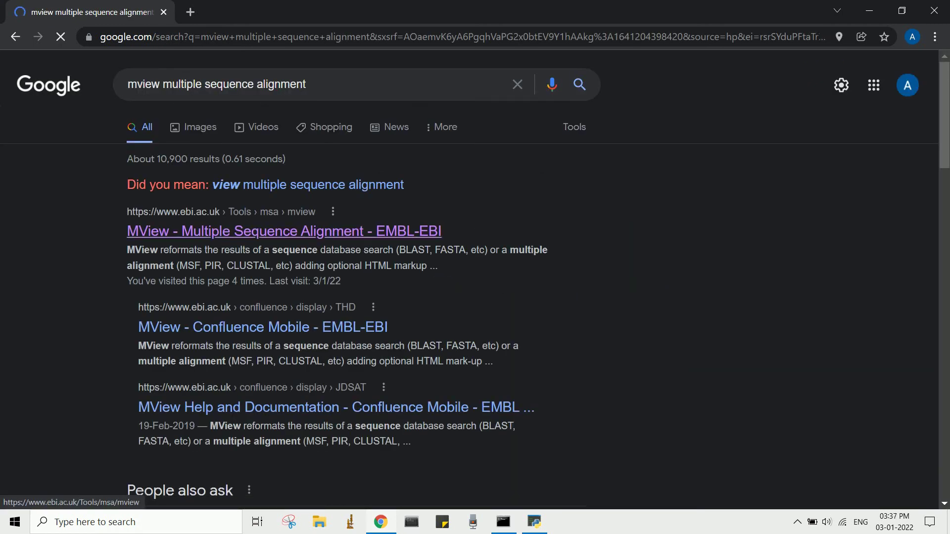
pyautogui.click(346, 231)
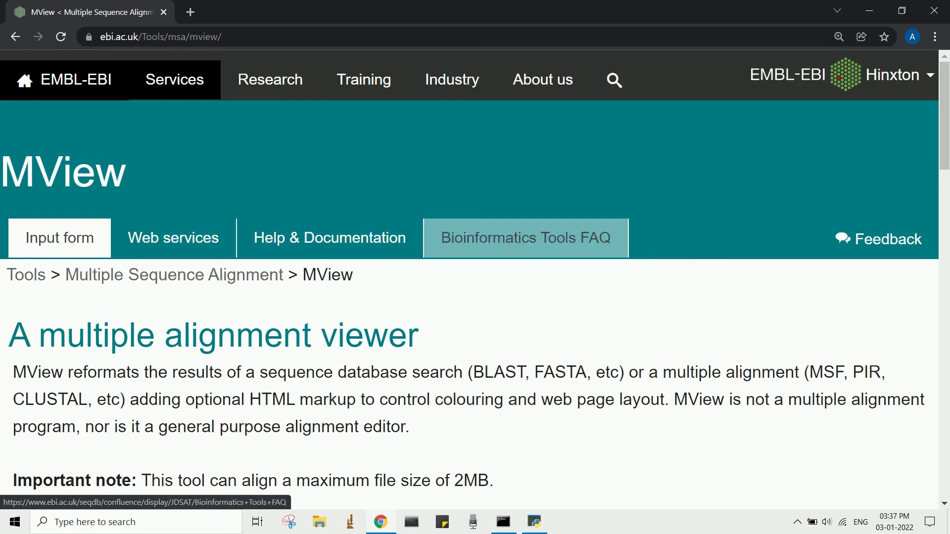
# Choose Alignment_result.afa from the Downloads folder as the alignment file for MView
pyautogui.scroll(-7, 474, 277)
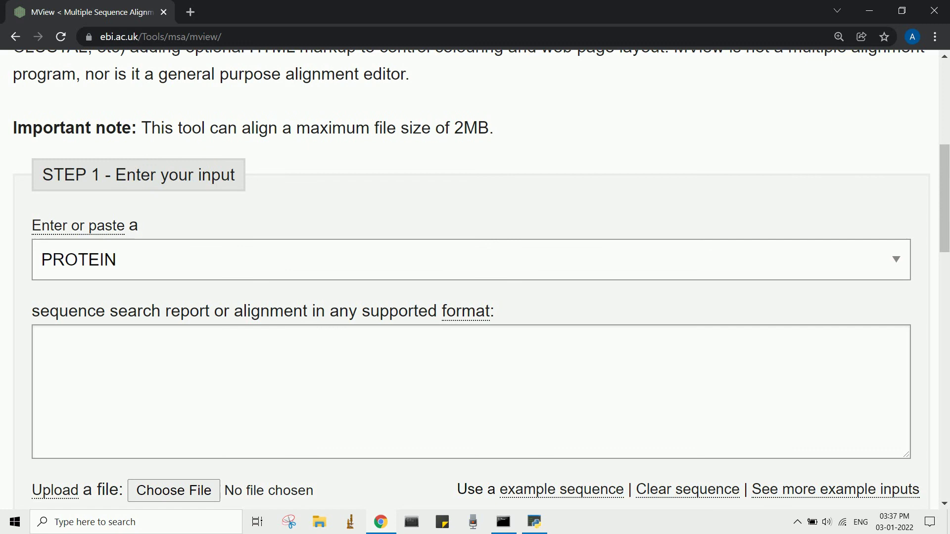
pyautogui.scroll(-3, 474, 277)
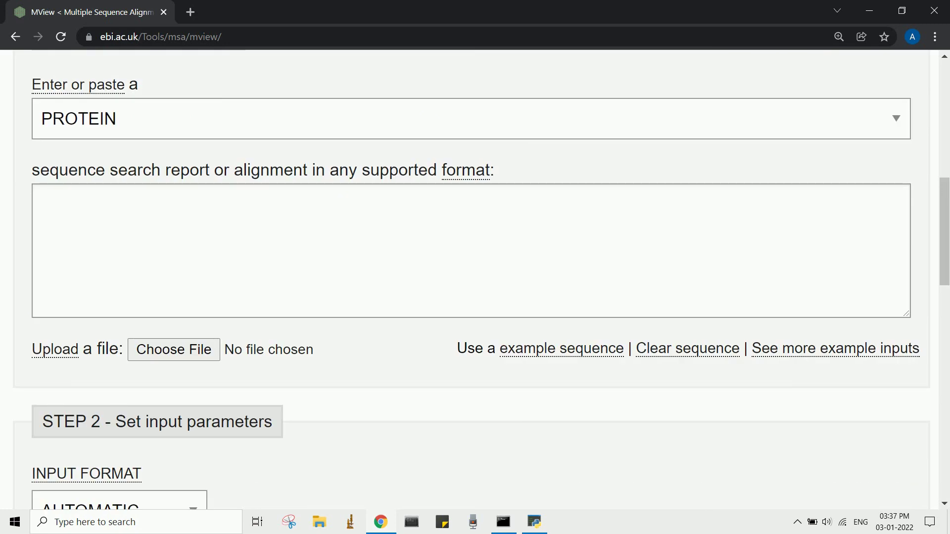
pyautogui.scroll(7, 475, 277)
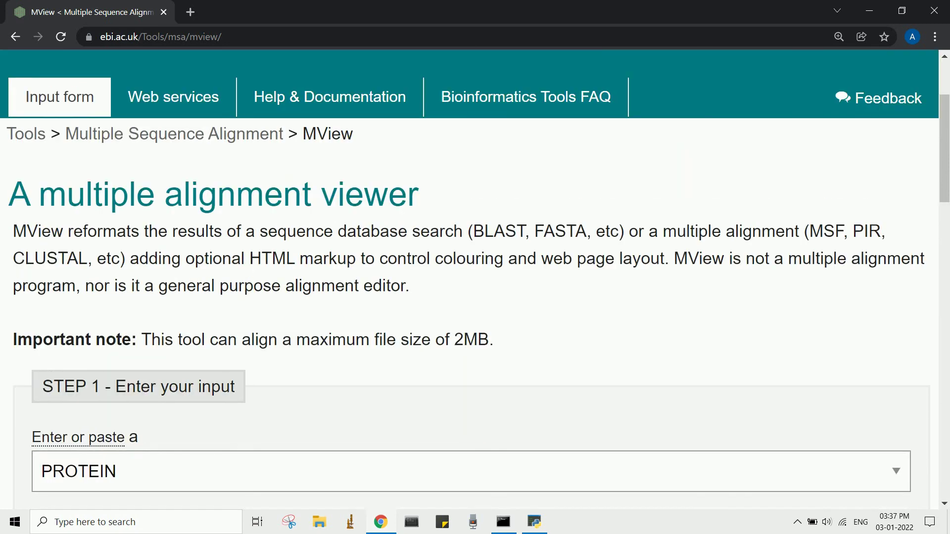
pyautogui.scroll(-4, 475, 277)
pyautogui.scroll(3, 475, 277)
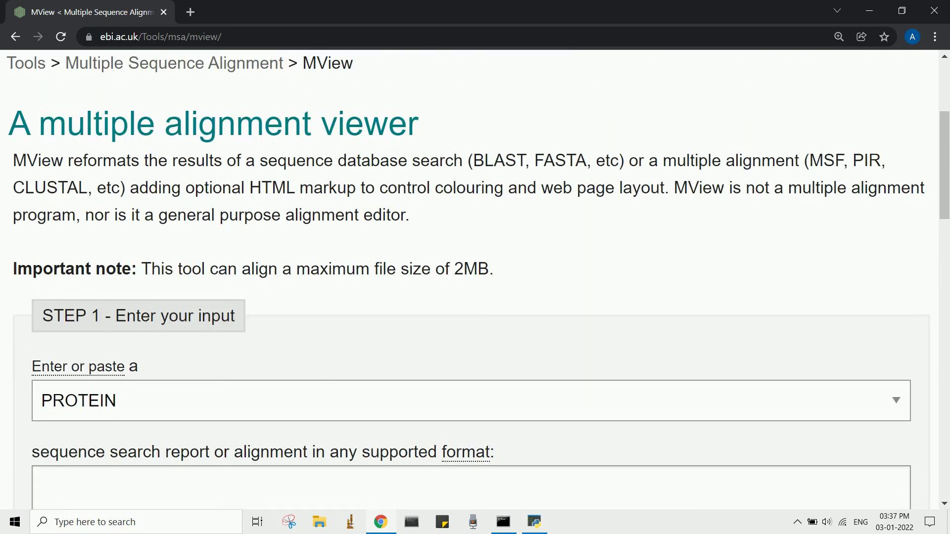
pyautogui.scroll(-3, 475, 277)
pyautogui.scroll(-4, 475, 277)
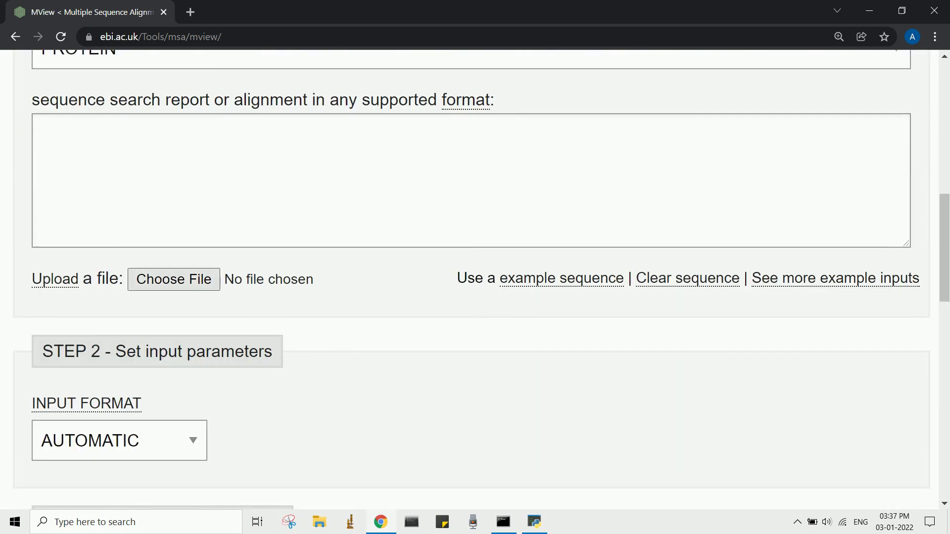
pyautogui.click(174, 279)
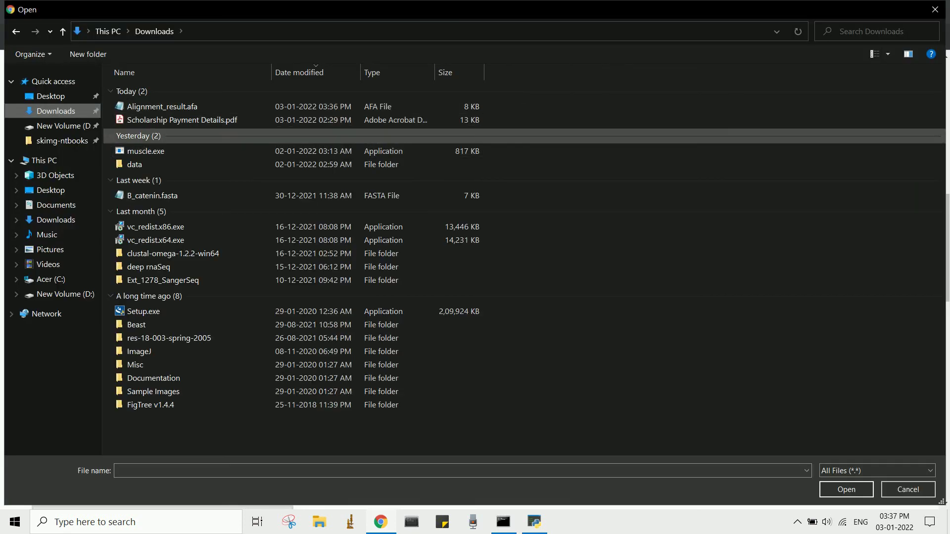
pyautogui.click(162, 107)
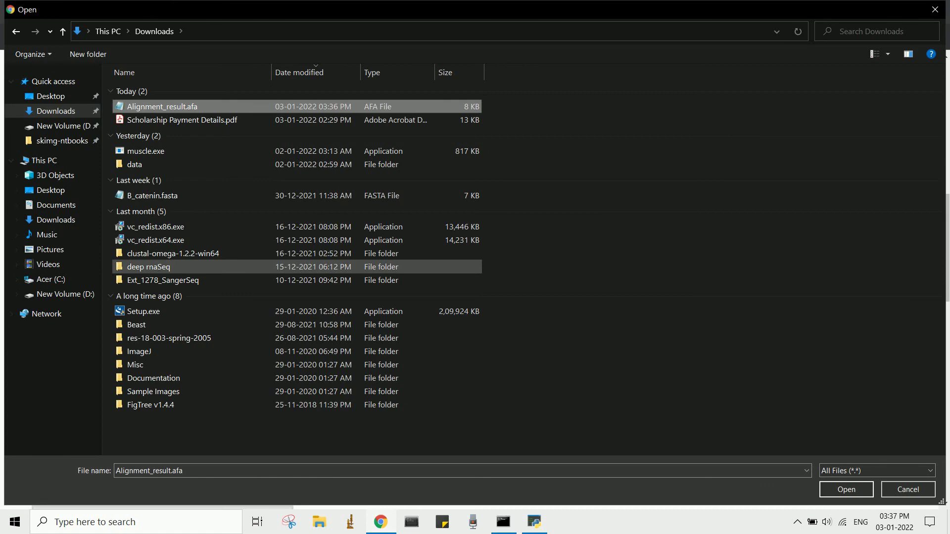
pyautogui.click(846, 489)
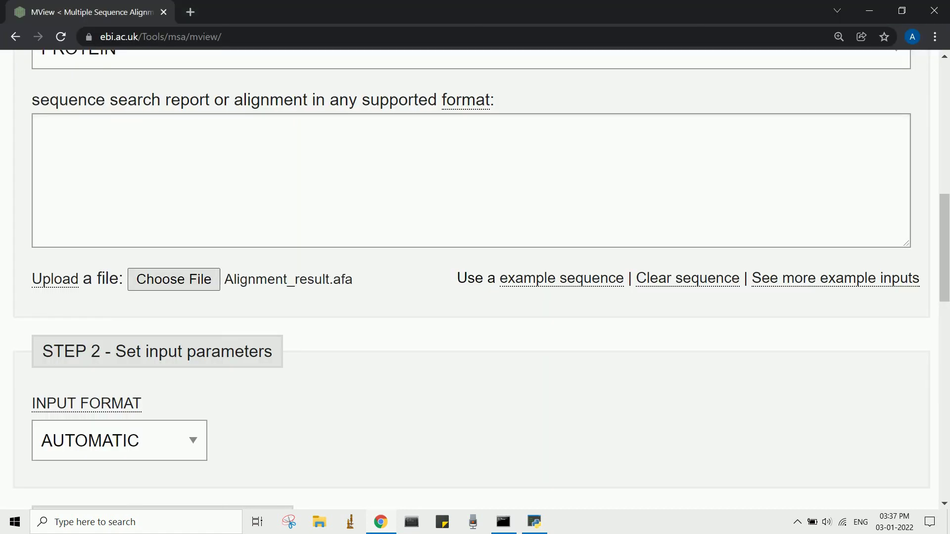
# Submit the MView job with the AUTOMATIC input format and the default output parameters
pyautogui.scroll(1, 475, 277)
pyautogui.scroll(-5, 475, 277)
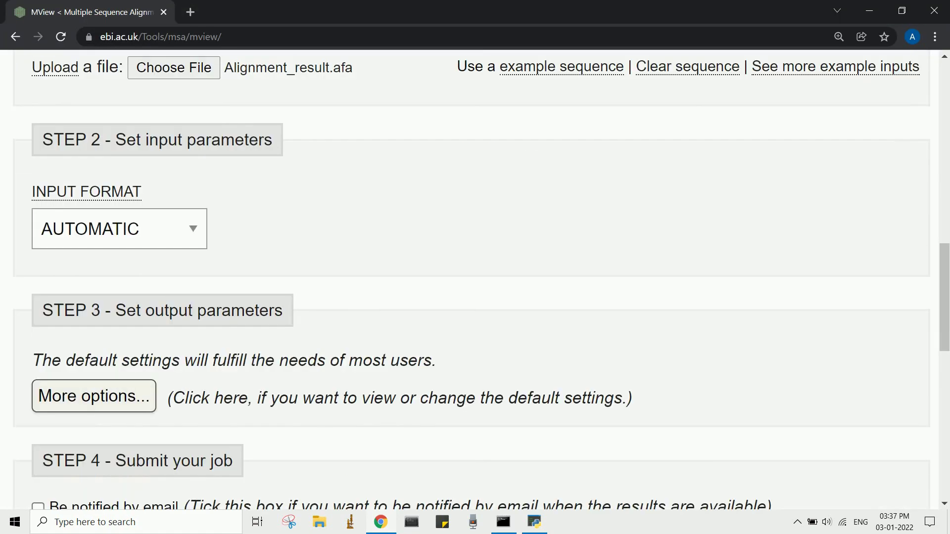
pyautogui.scroll(-4, 475, 277)
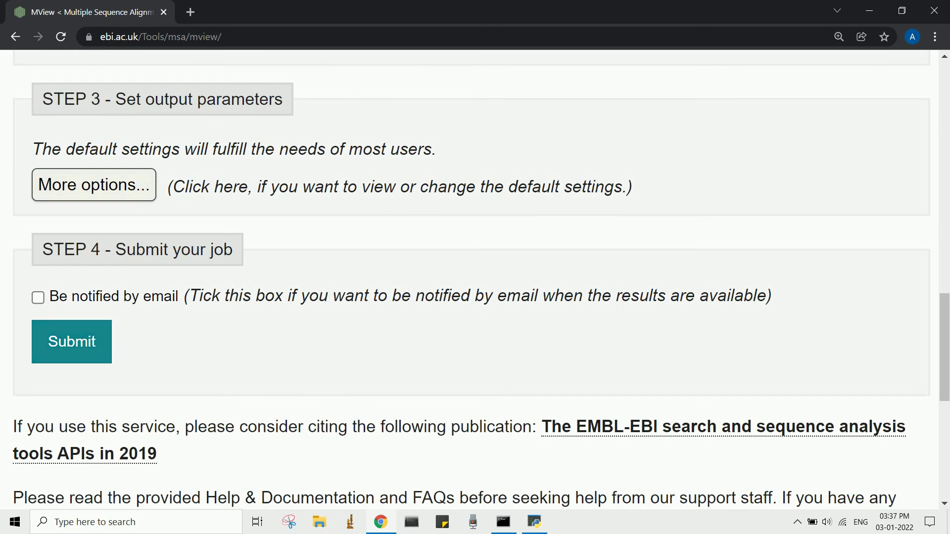
pyautogui.click(72, 341)
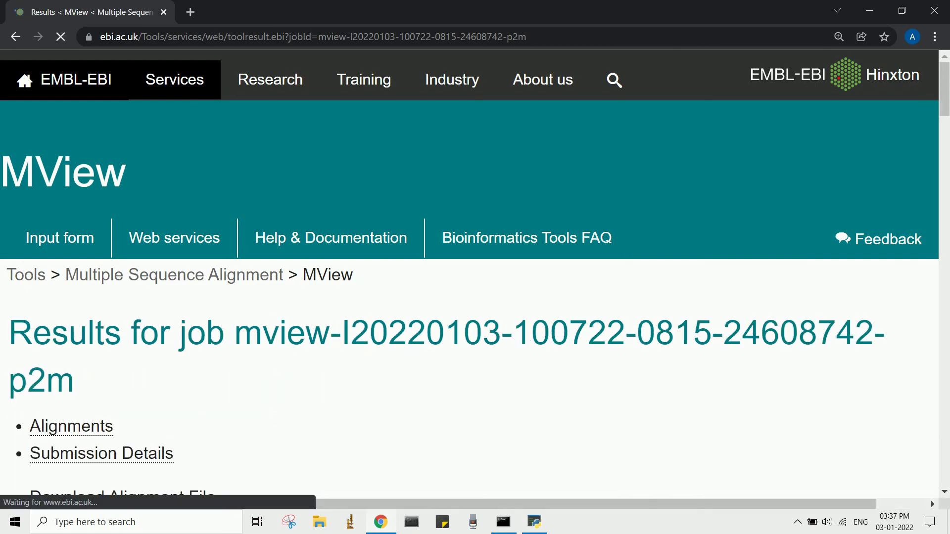
# Look through the MView alignment, checking the coverage and identity columns, the colored residues and the consensus rows
pyautogui.scroll(-9, 475, 277)
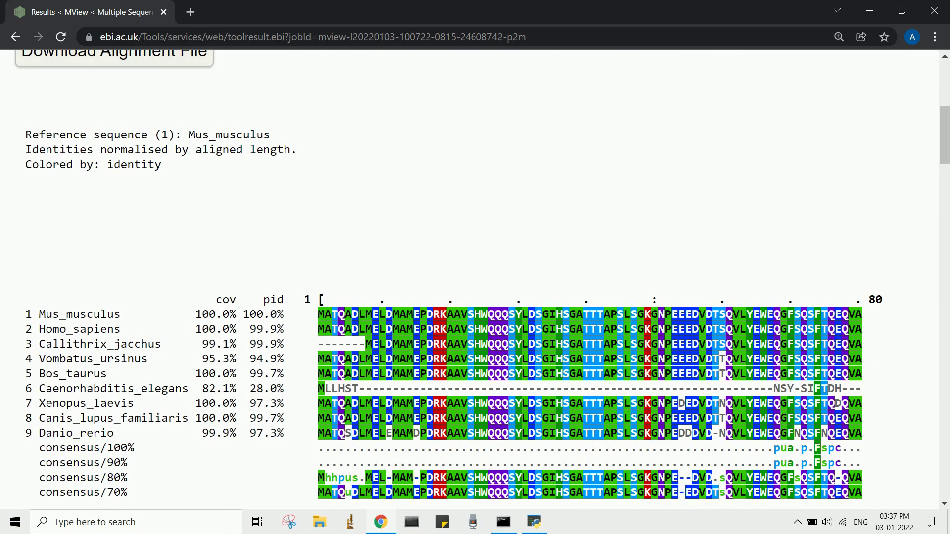
pyautogui.scroll(-3, 475, 277)
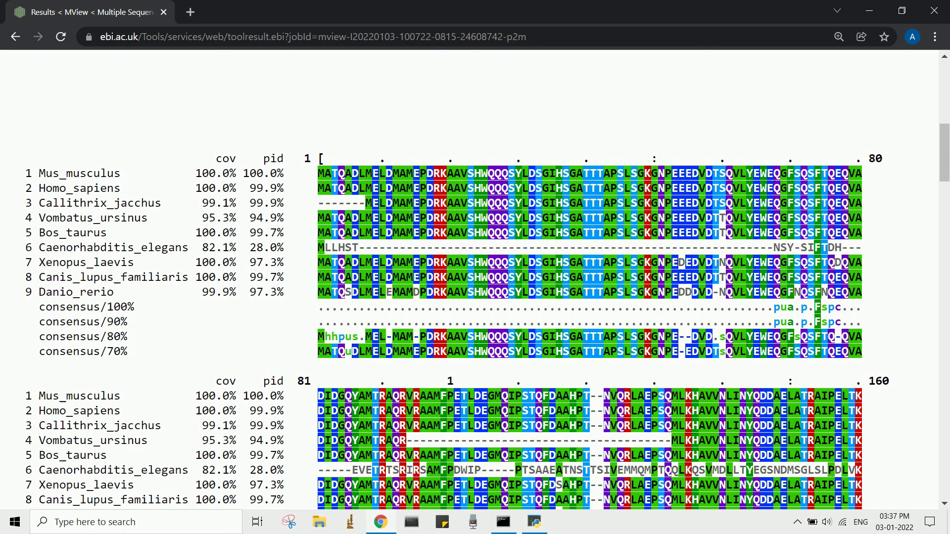
pyautogui.scroll(-2, 475, 277)
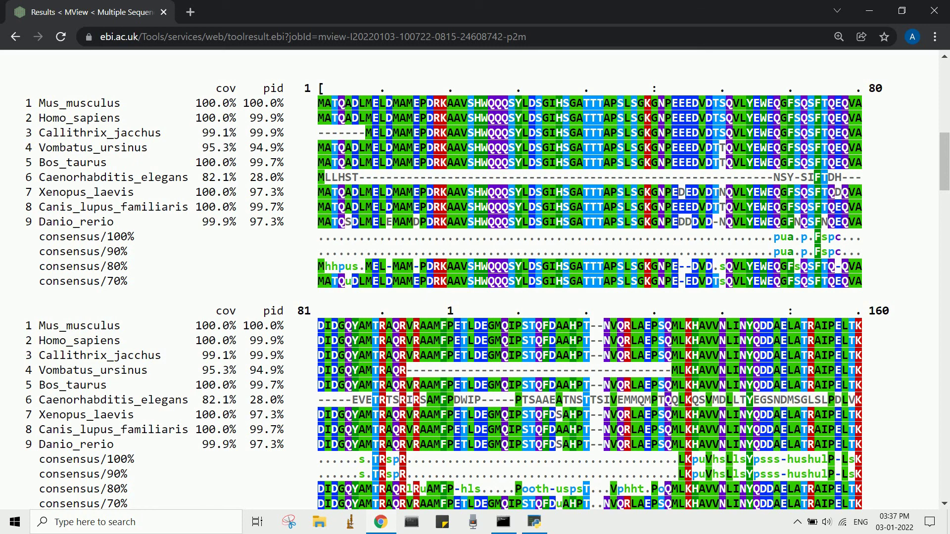
pyautogui.scroll(7, 475, 277)
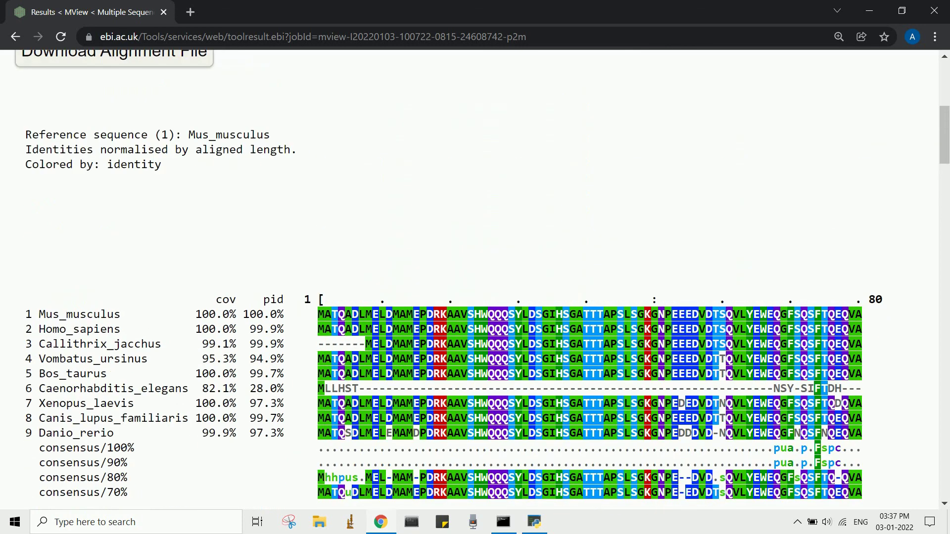